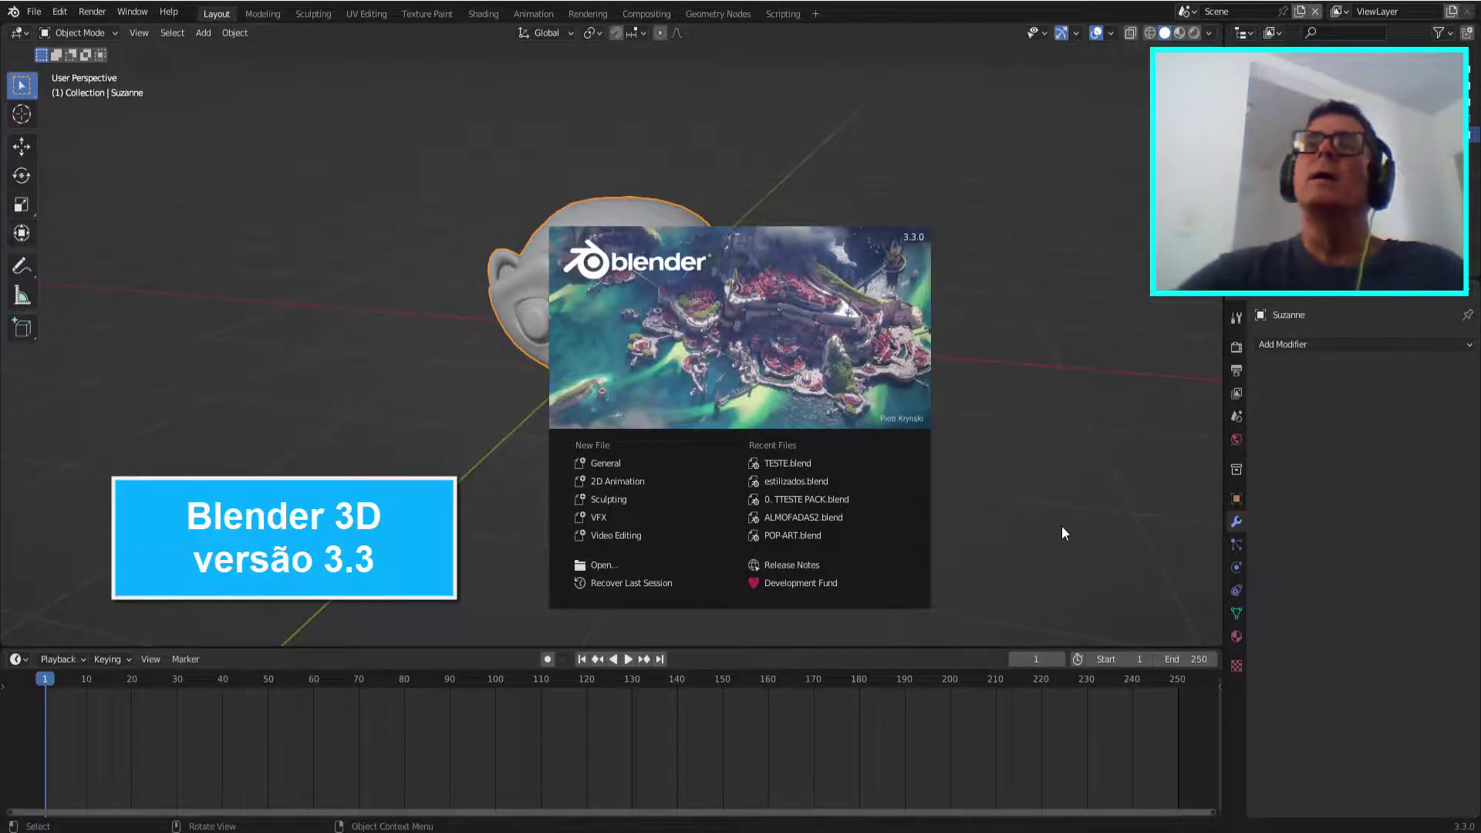
- Dismiss the splash screen and display the red monkey head in Rendered viewport shading
left_click(980, 293)
middle_click_drag(817, 392, 817, 375)
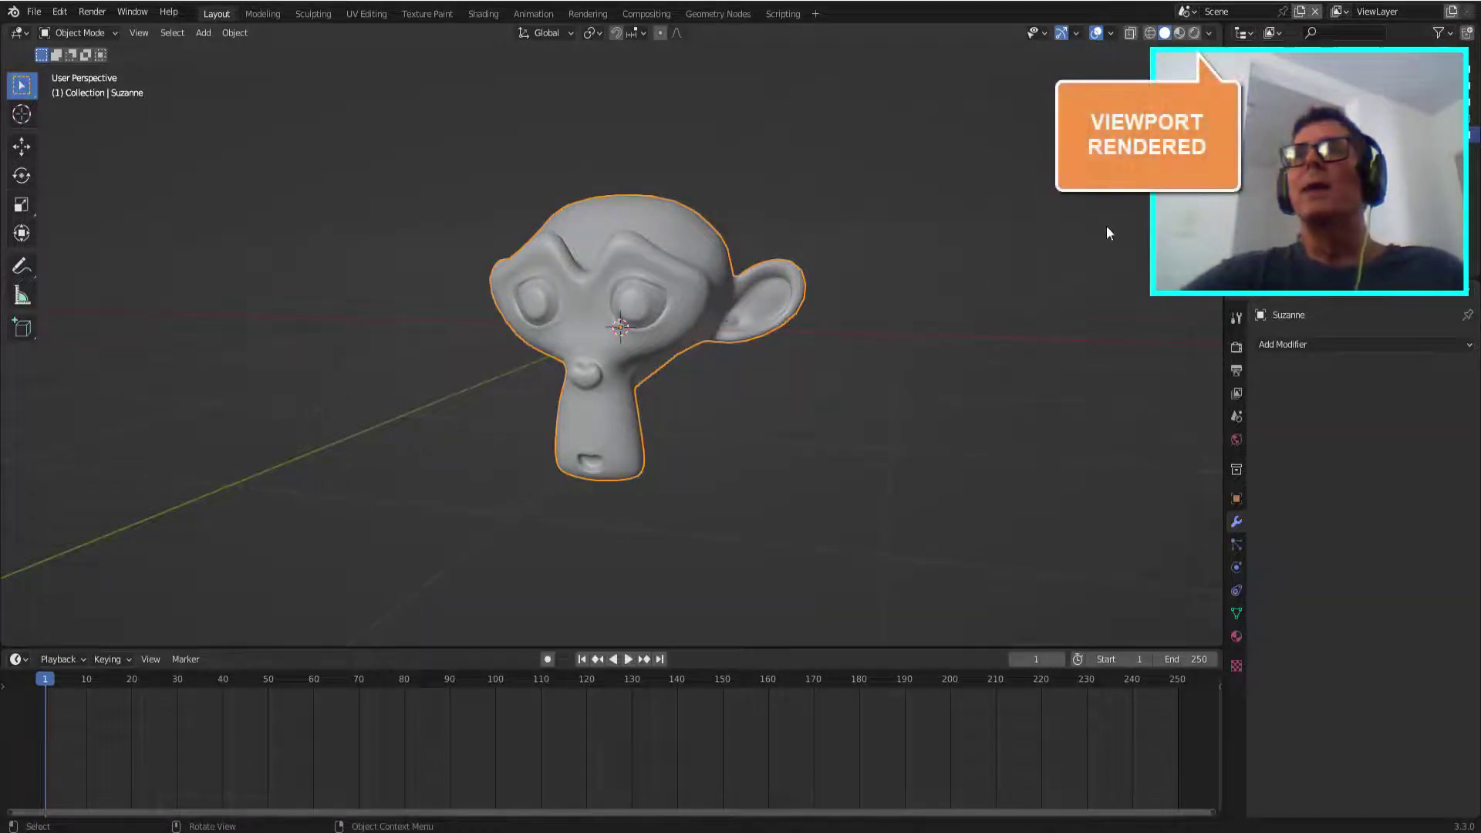
left_click(1195, 32)
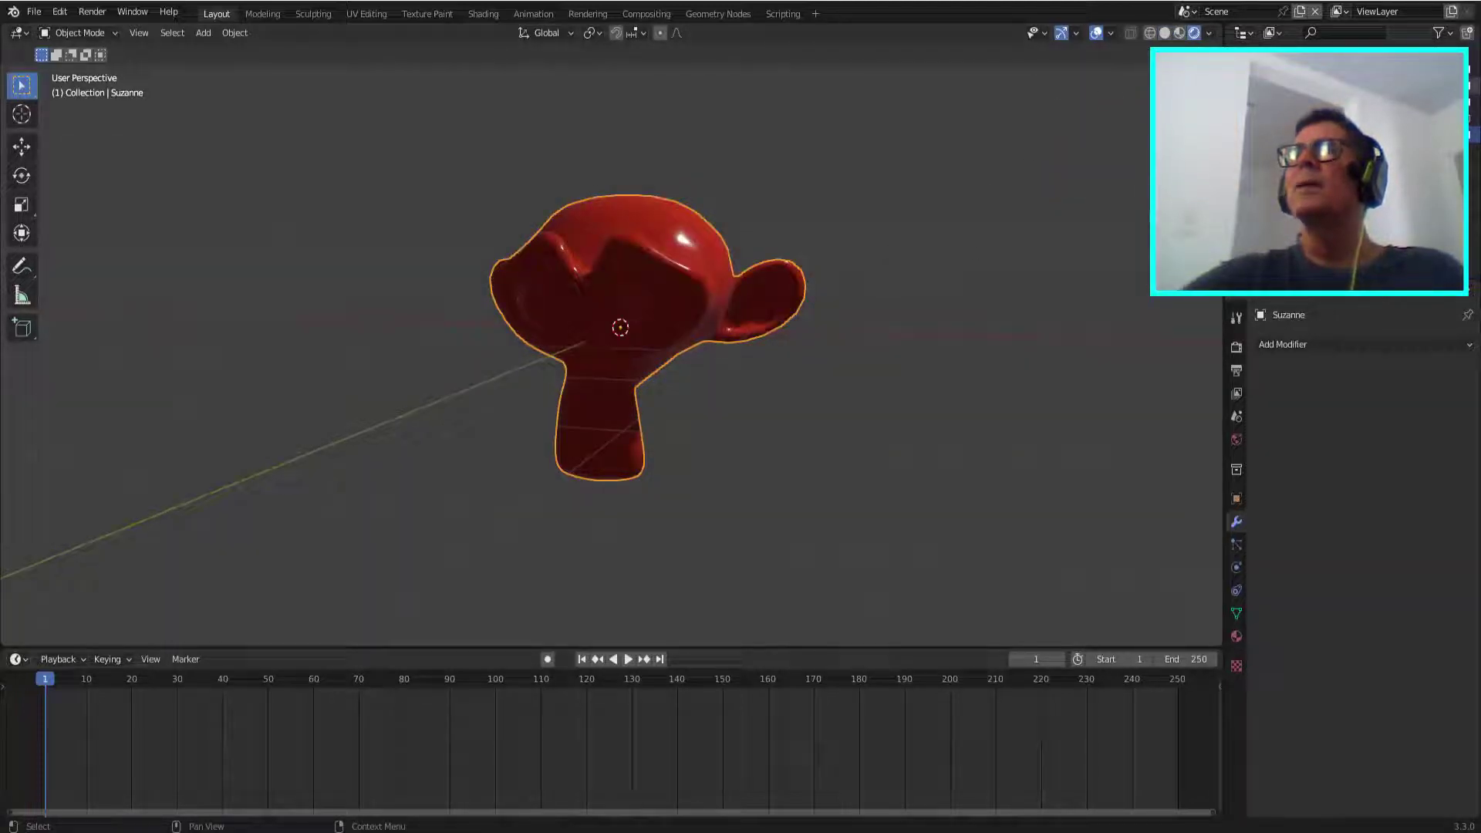
scroll(817, 323, "down", 3)
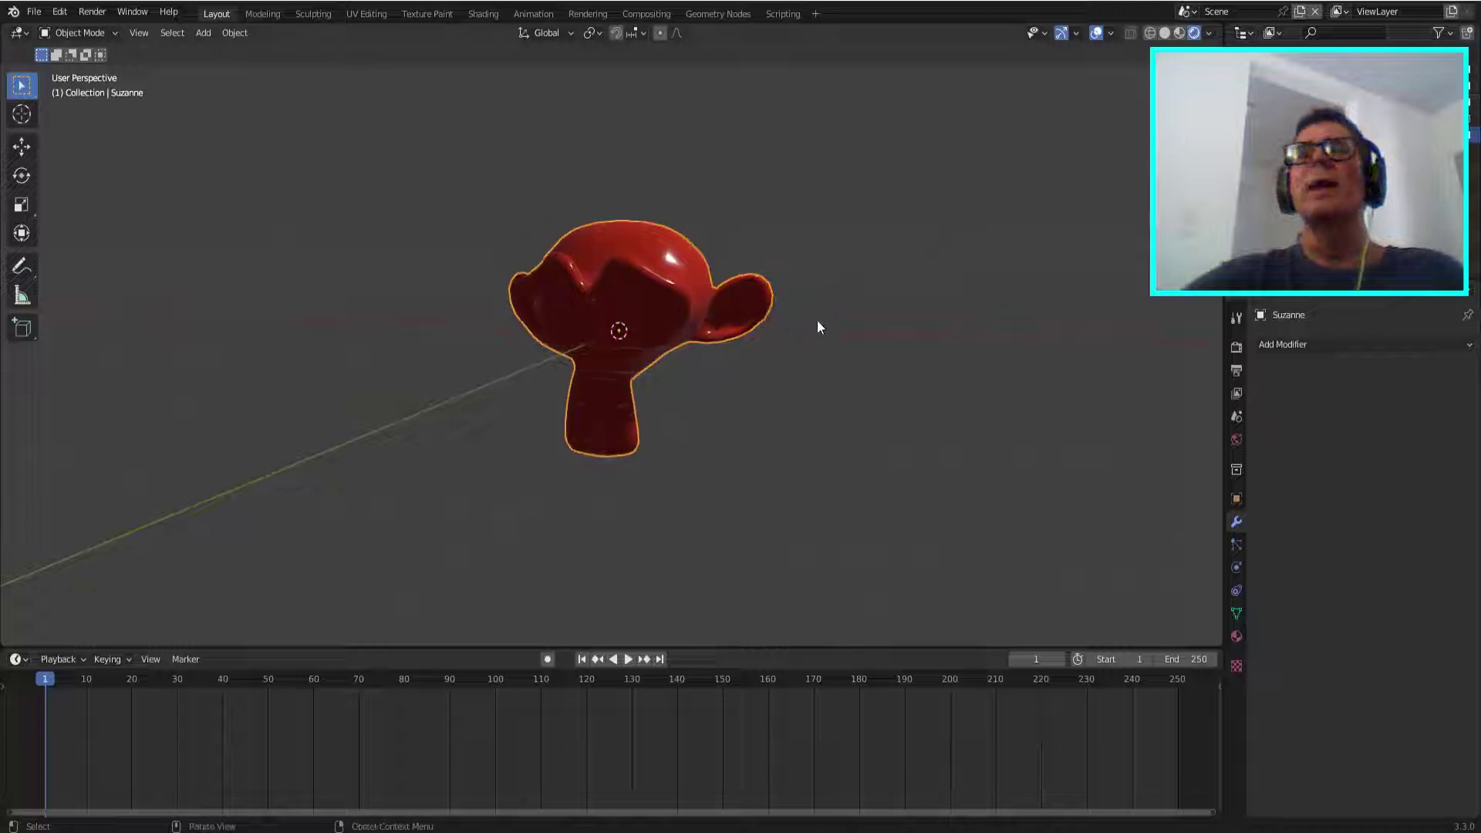
middle_click_drag(817, 323, 784, 366)
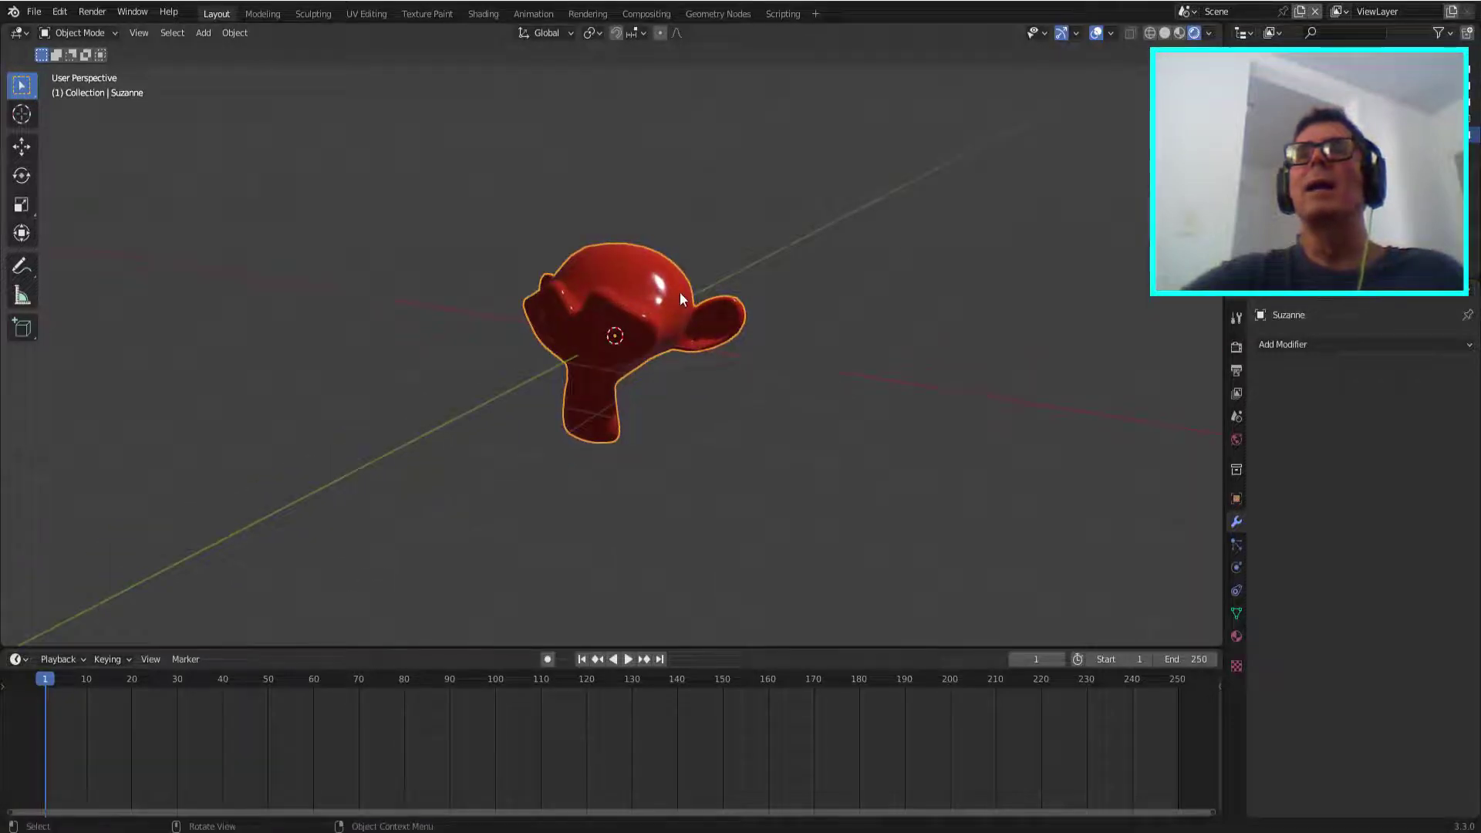
scroll(1067, 231, "down", 3)
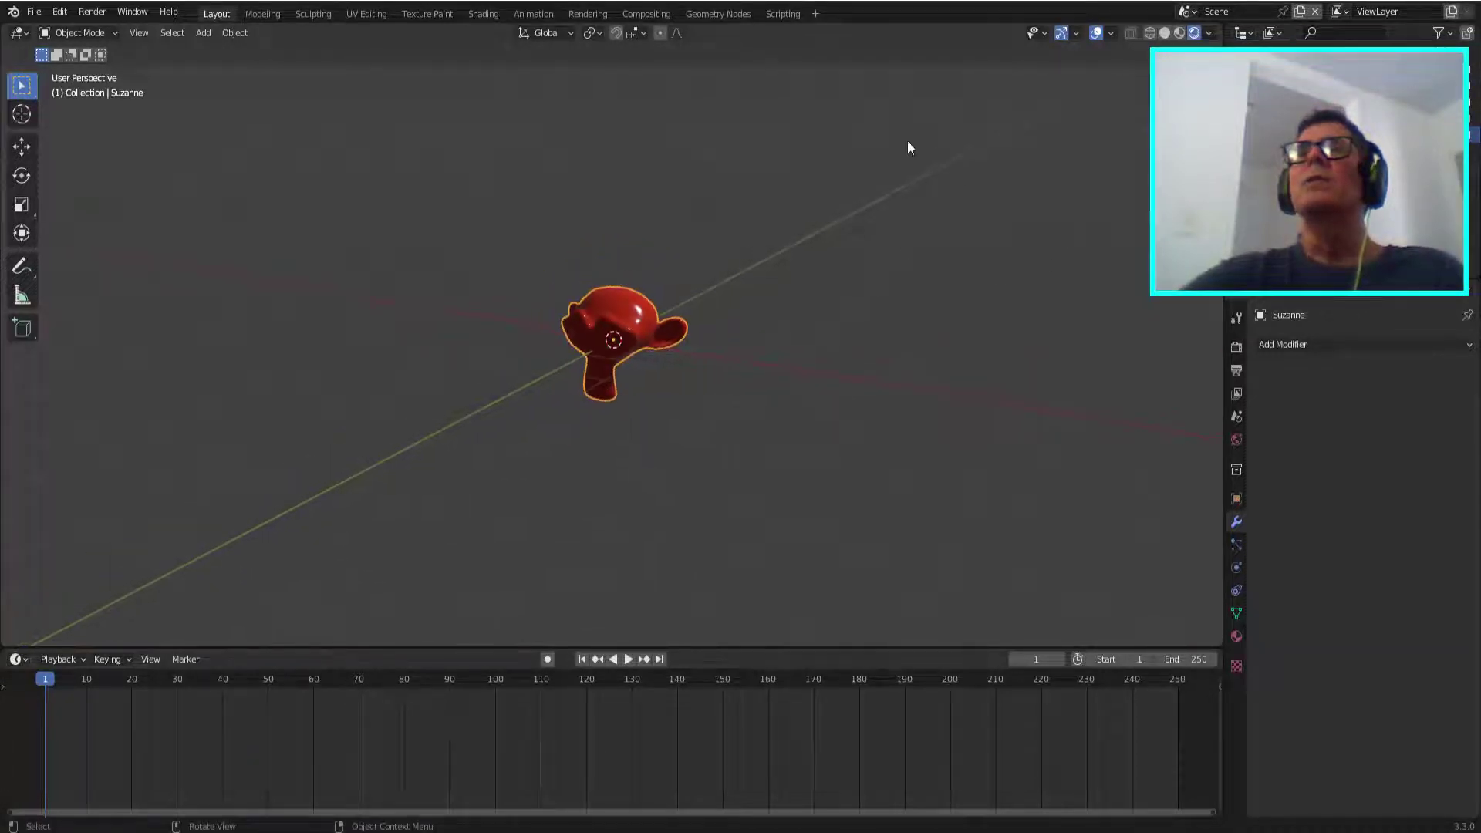
- Select the light above the monkey head and move it along Y to about -8.76 m
scroll(887, 145, "down", 2)
left_click(775, 108)
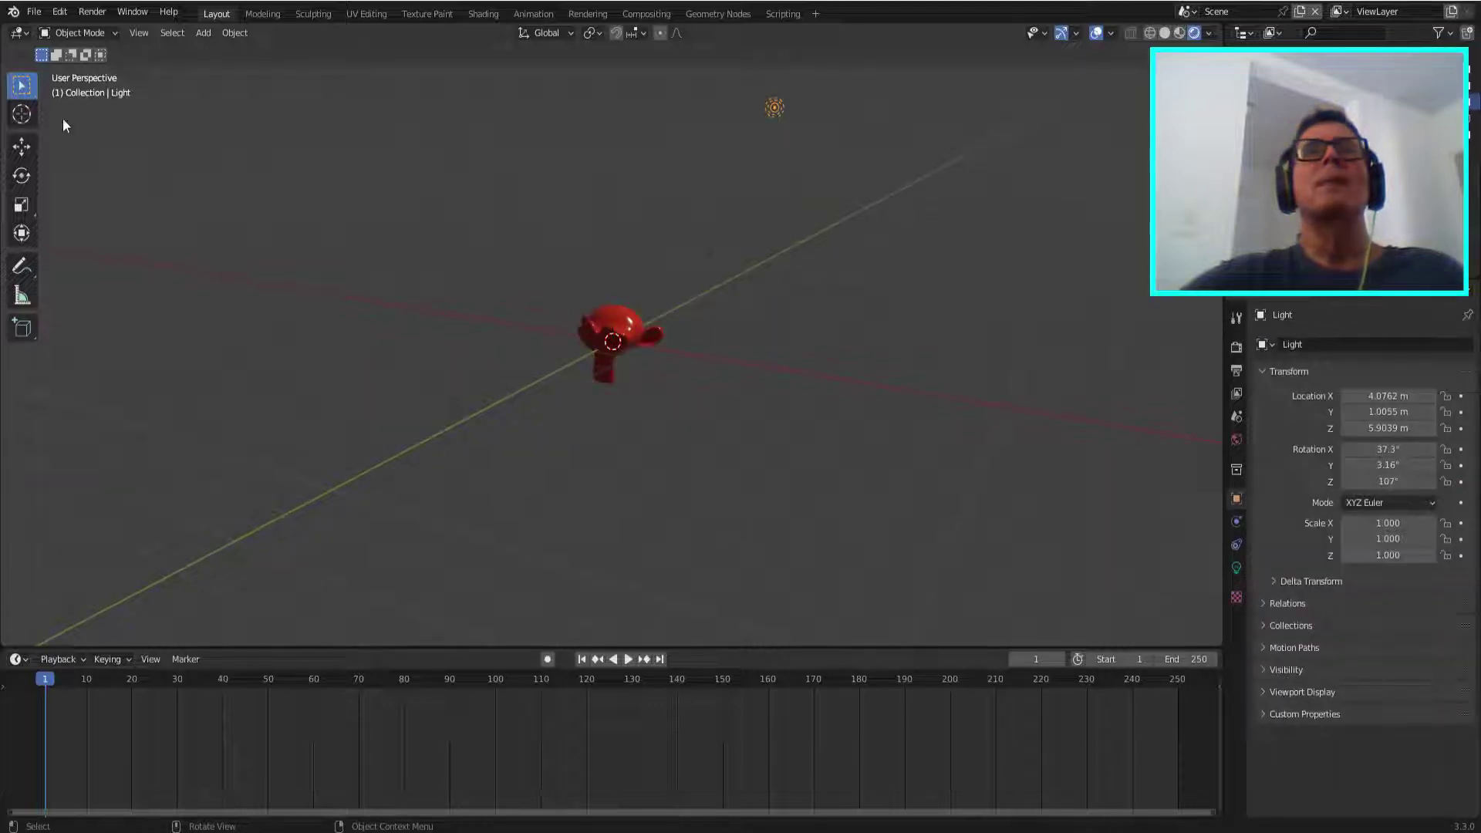
left_click(20, 146)
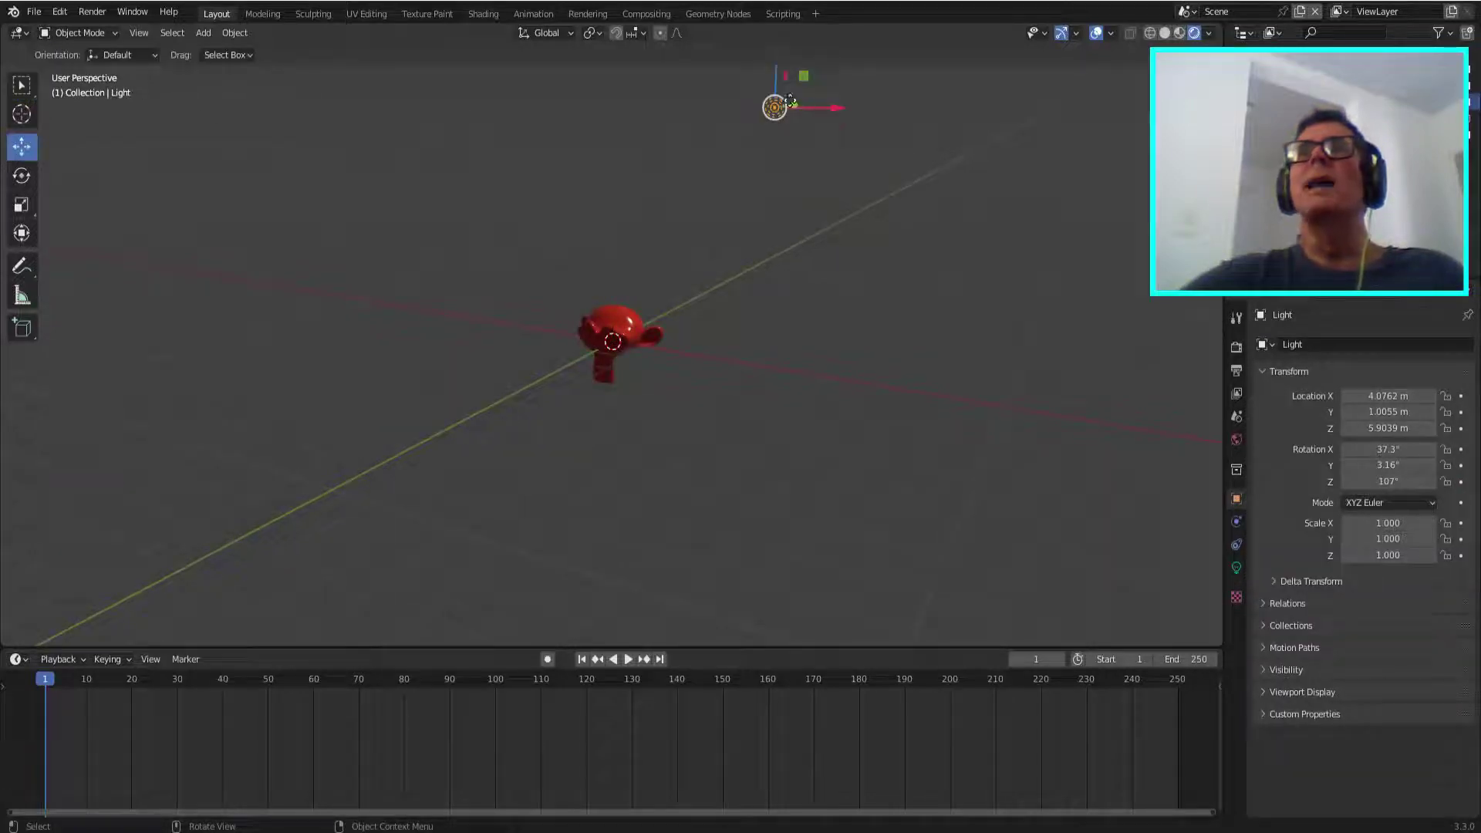
left_click_drag(799, 110, 576, 203)
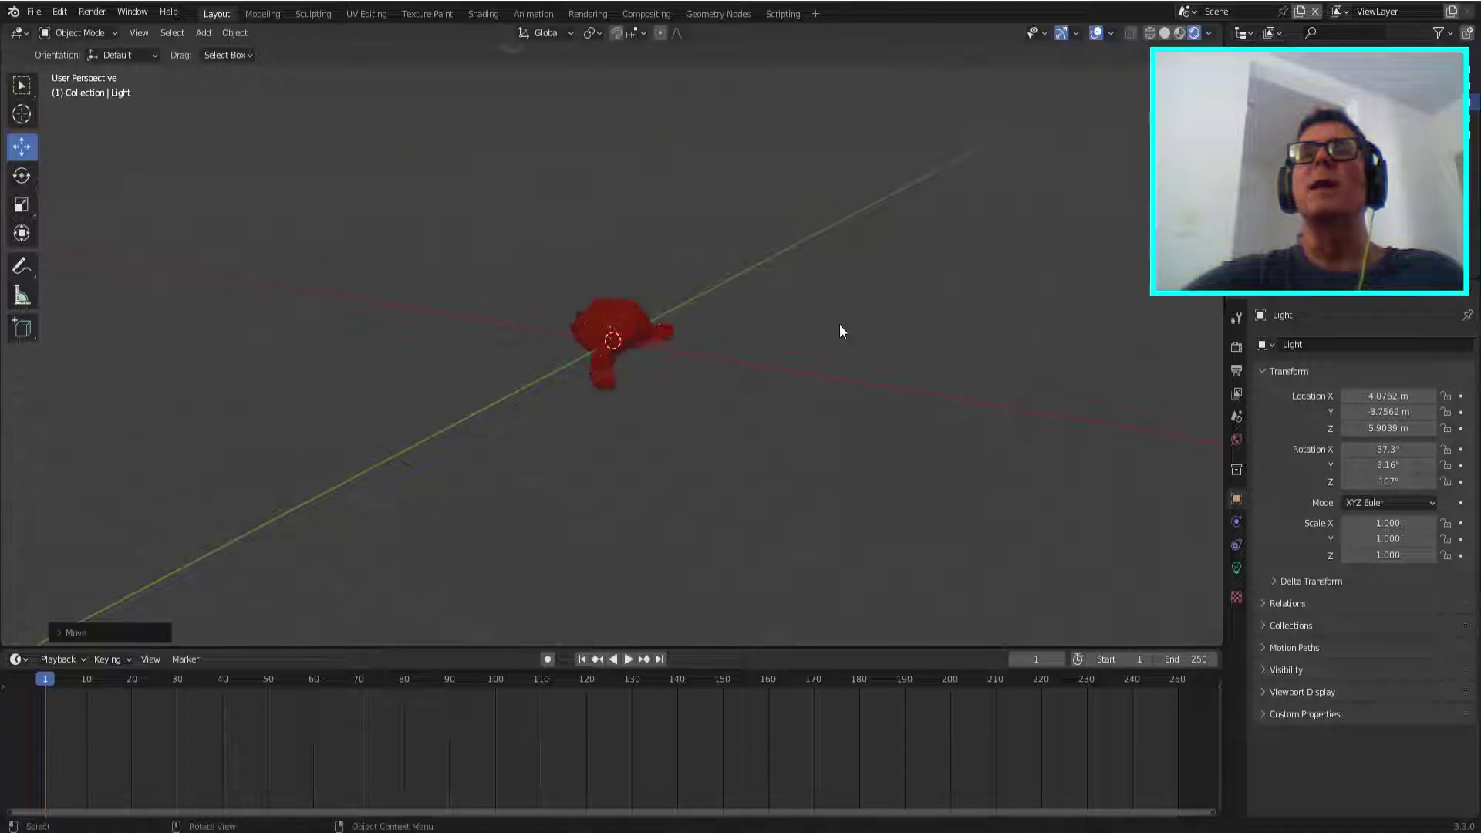
scroll(840, 326, "up", 8)
mouse_move(918, 372)
middle_mouse_down()
mouse_move(946, 358)
mouse_move(925, 358)
middle_mouse_up()
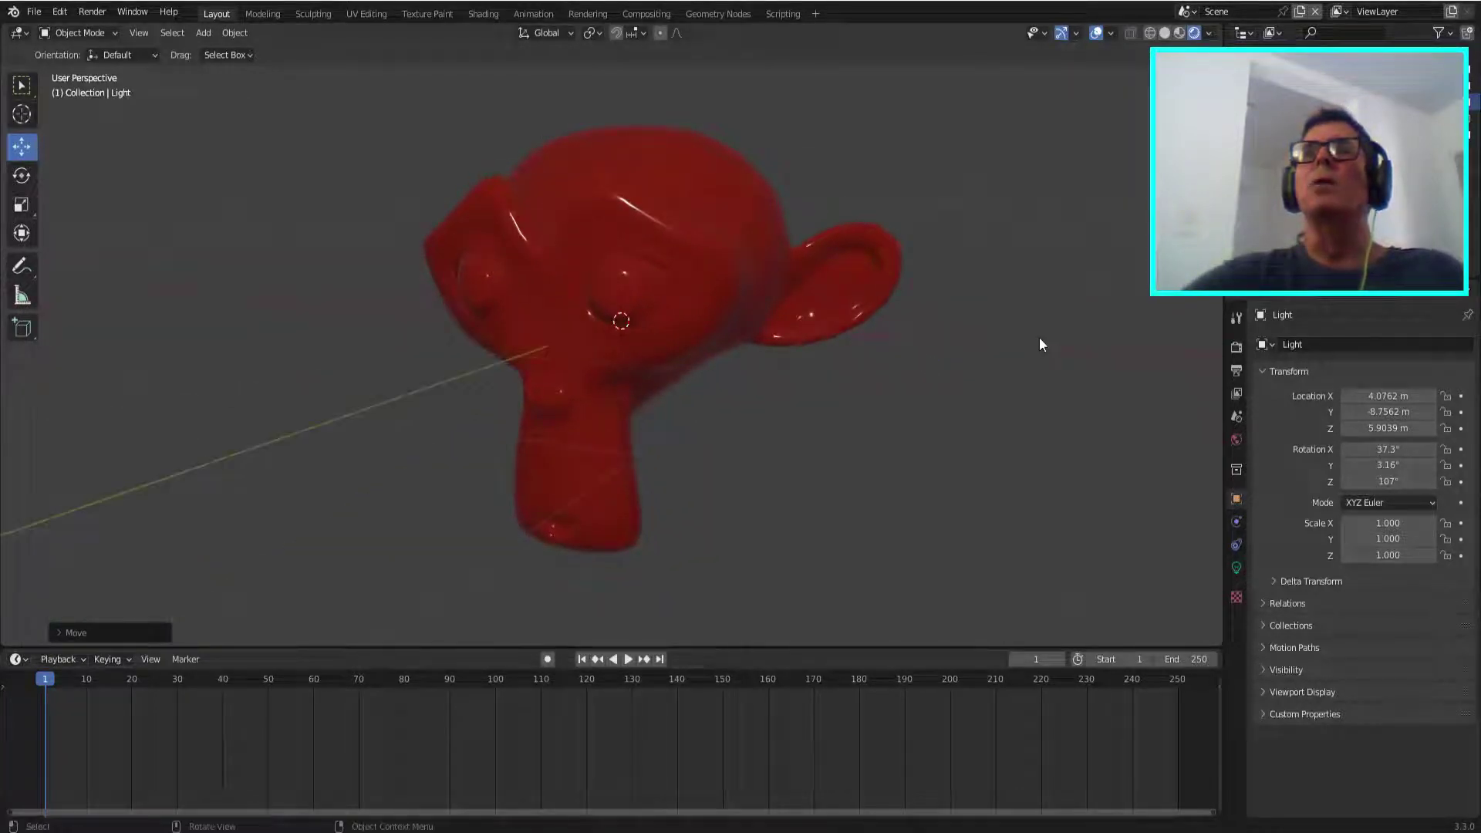
middle_click_drag(1037, 338, 1036, 342)
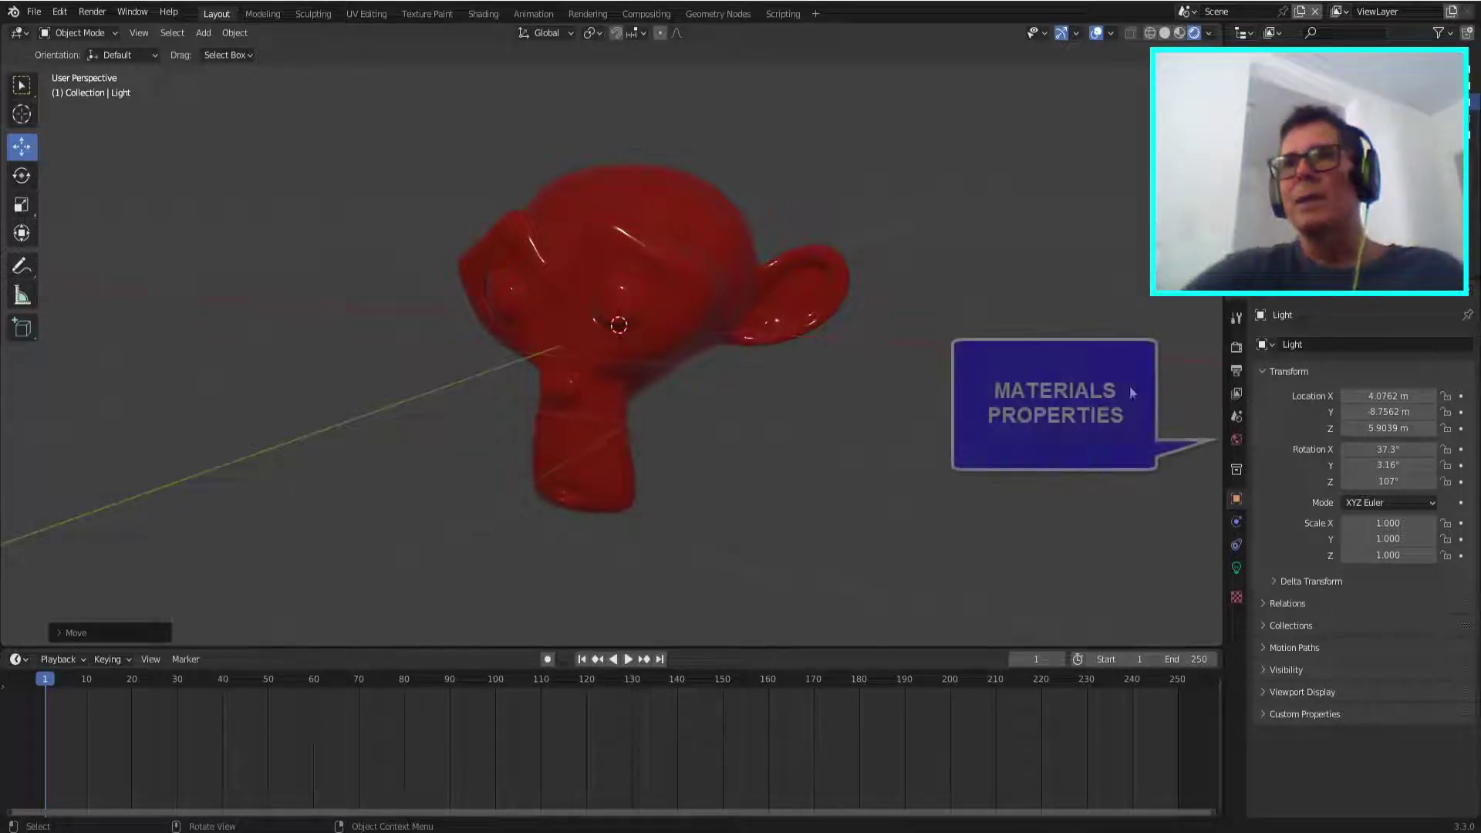
- Set the world background color to a bright blue with a brightness value of about 0.627
left_click(1237, 440)
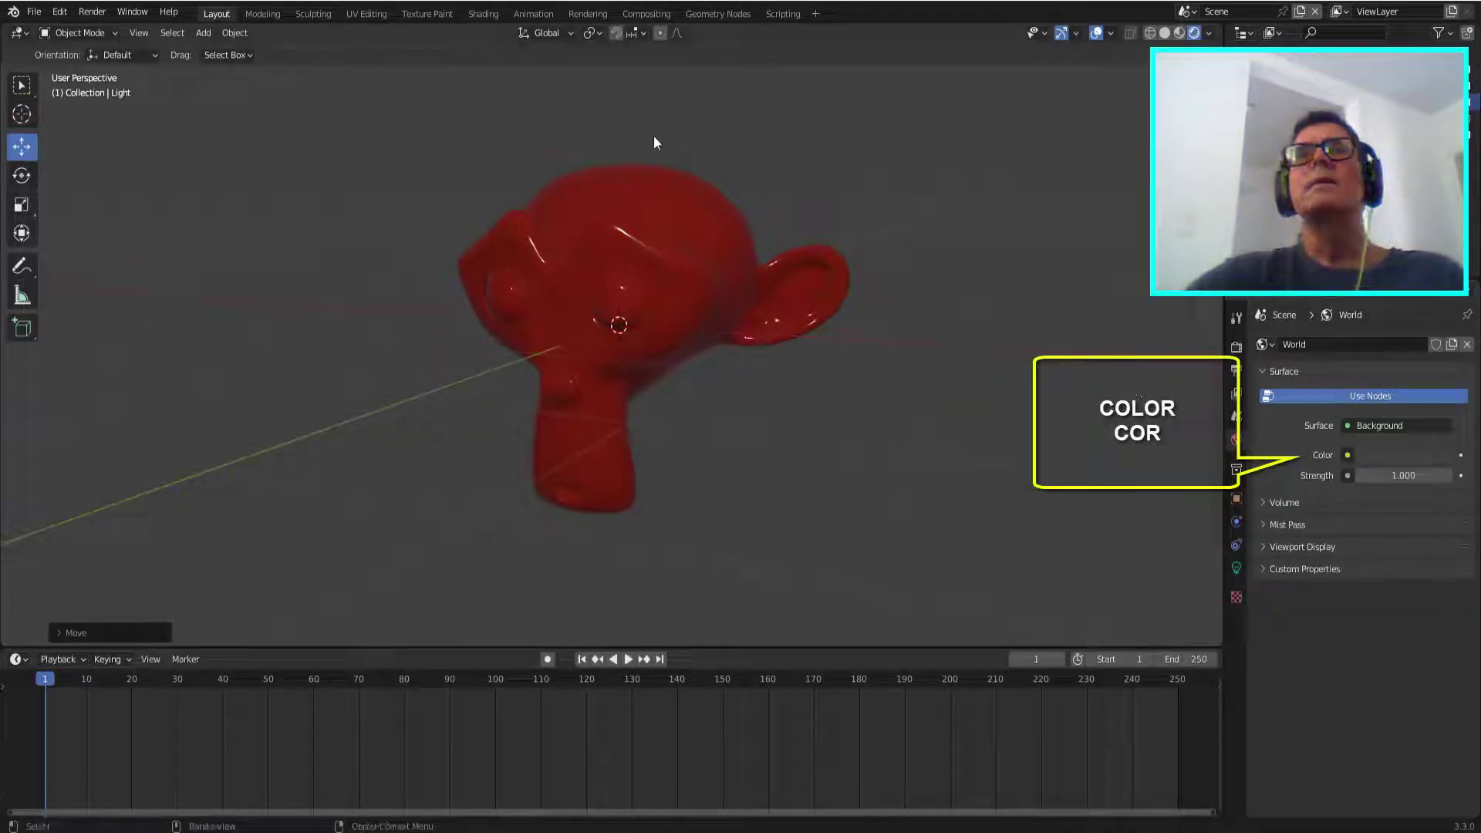
left_click(1409, 455)
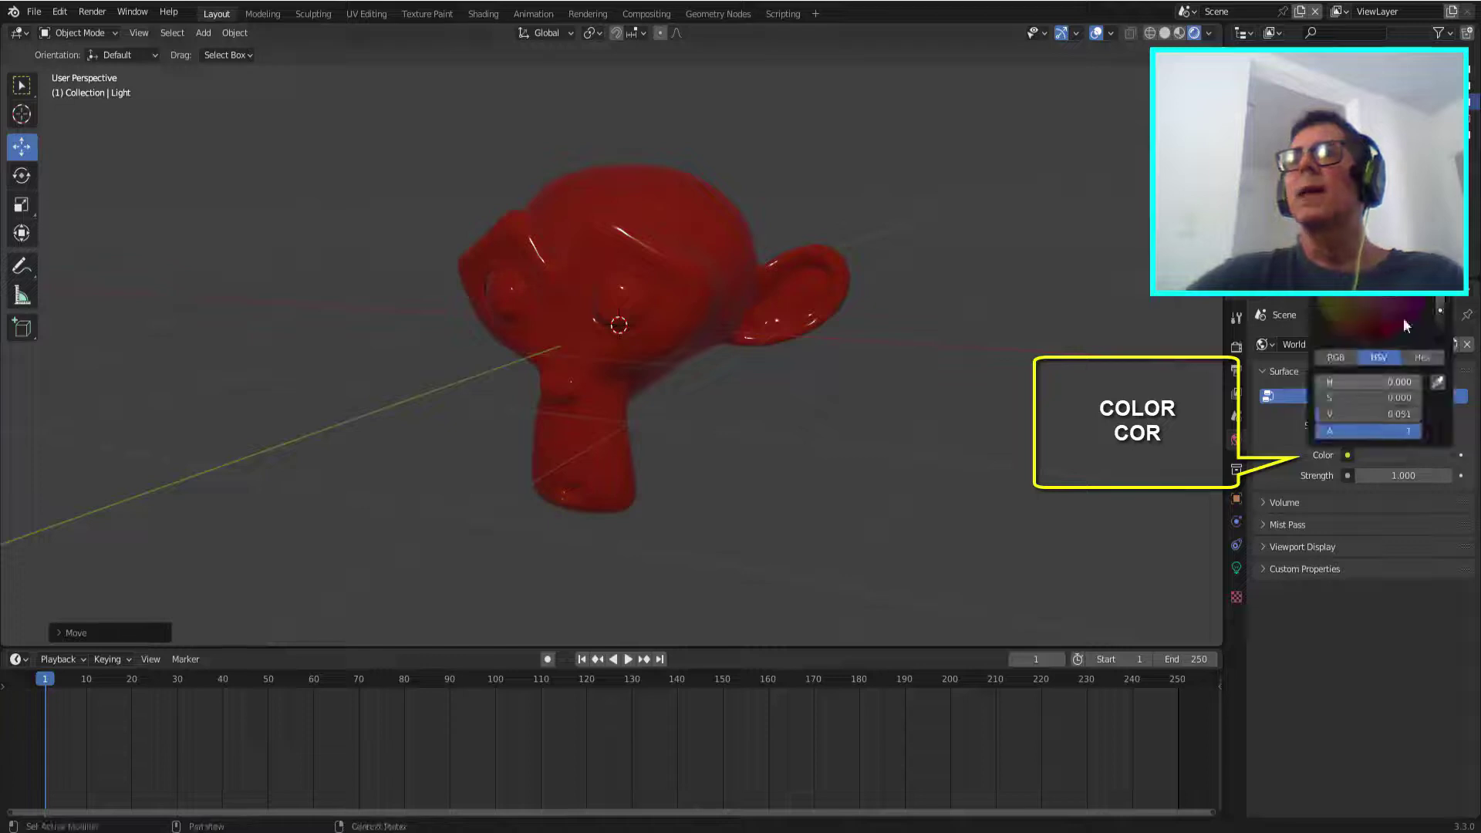
left_click(1339, 248)
left_click(1415, 261)
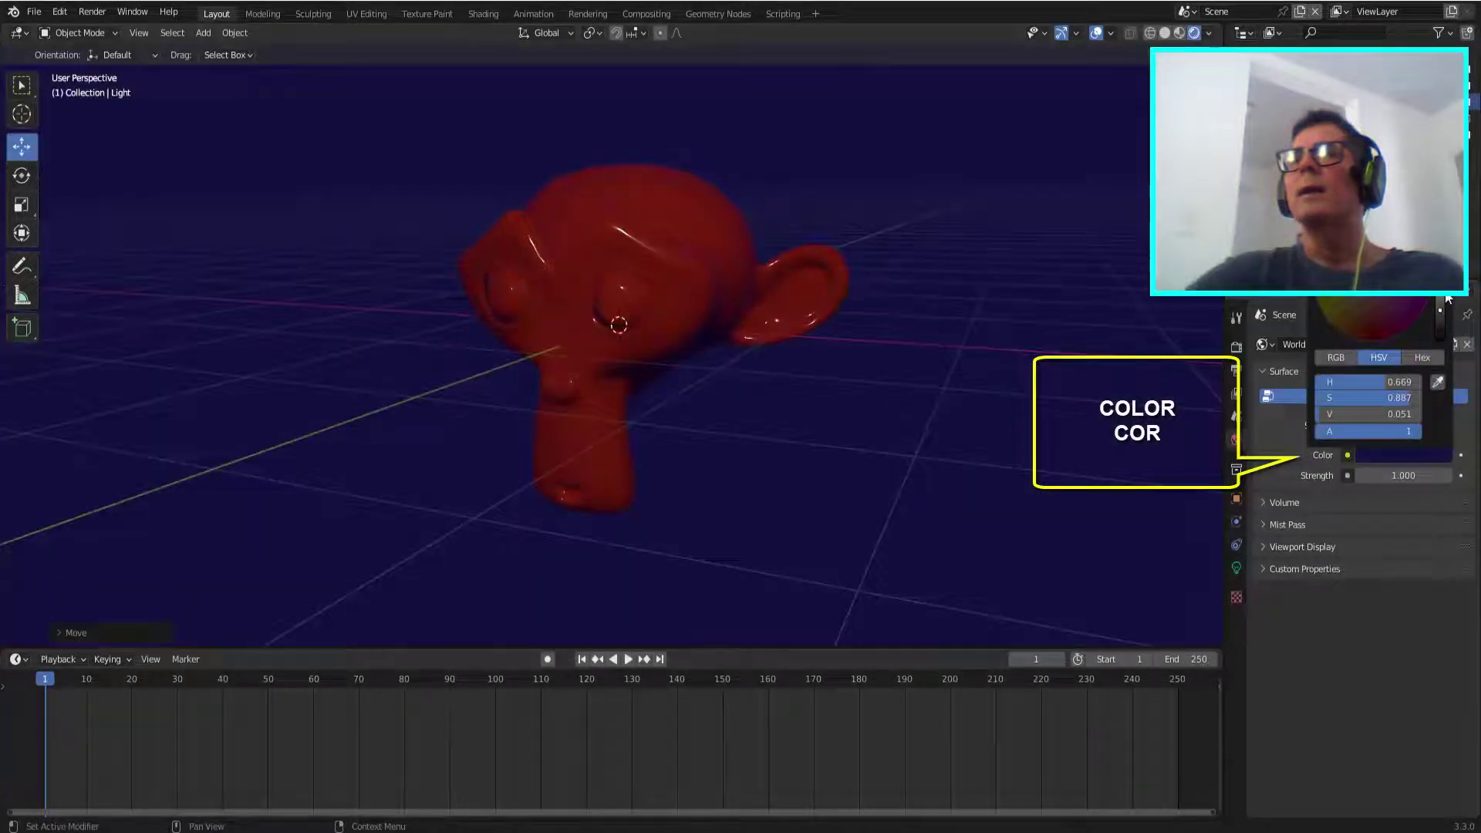
left_click_drag(1444, 311, 1440, 231)
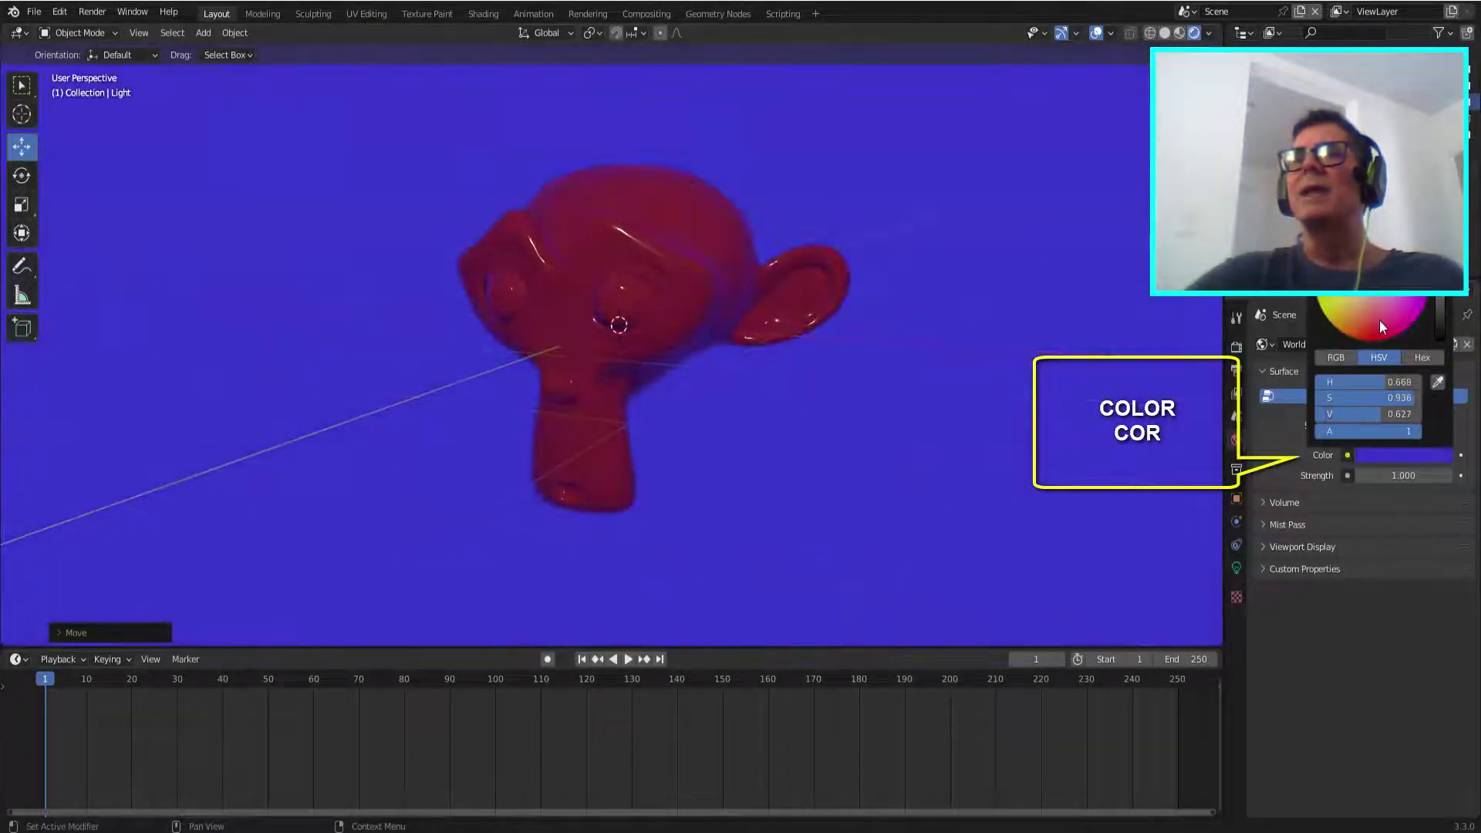
- Change the world background color to a near-white tone and darken it to almost black
left_click(1326, 307)
left_click(1330, 261)
left_click(1375, 284)
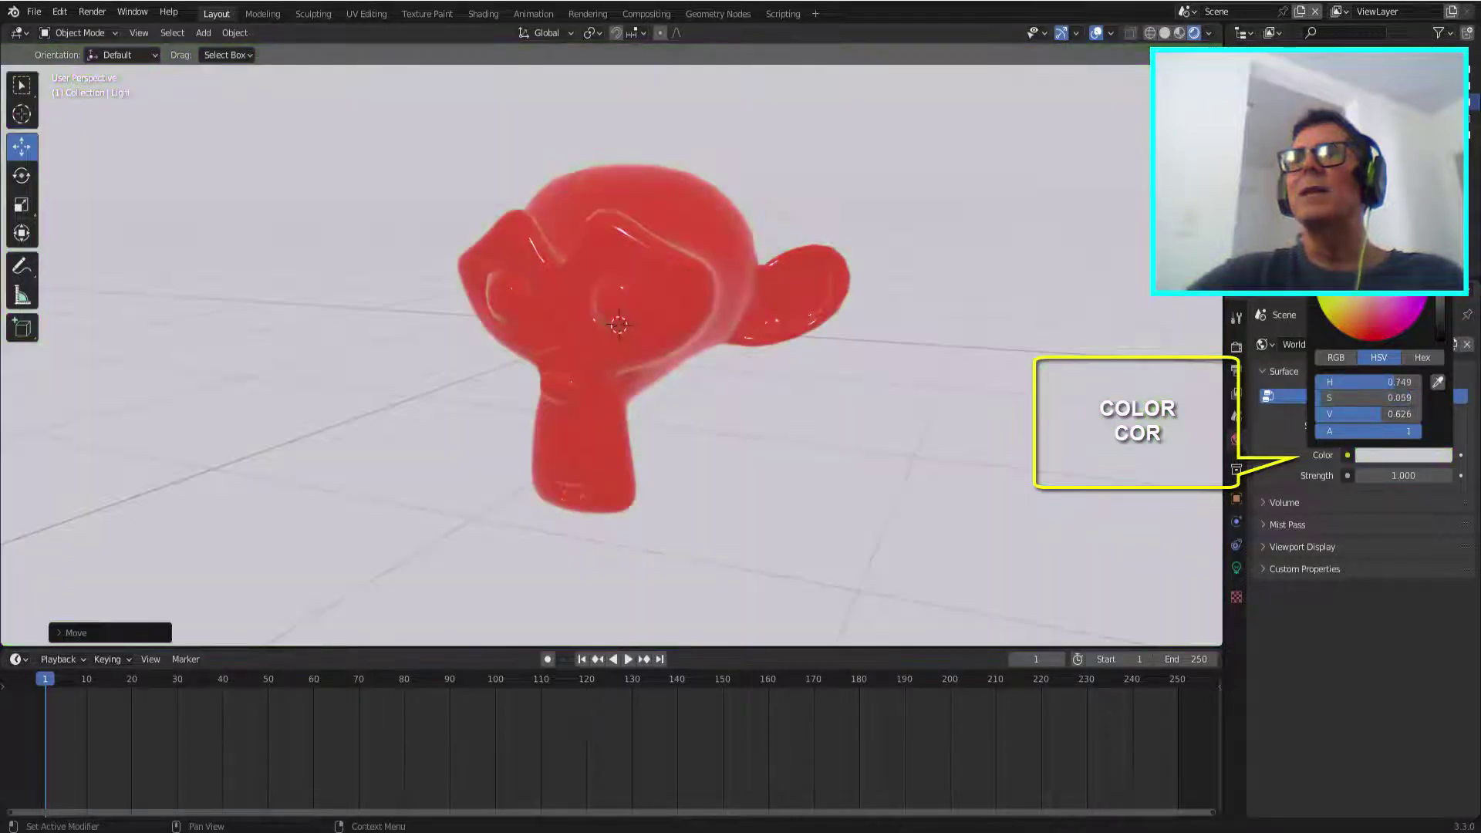
left_click_drag(1440, 244, 1440, 324)
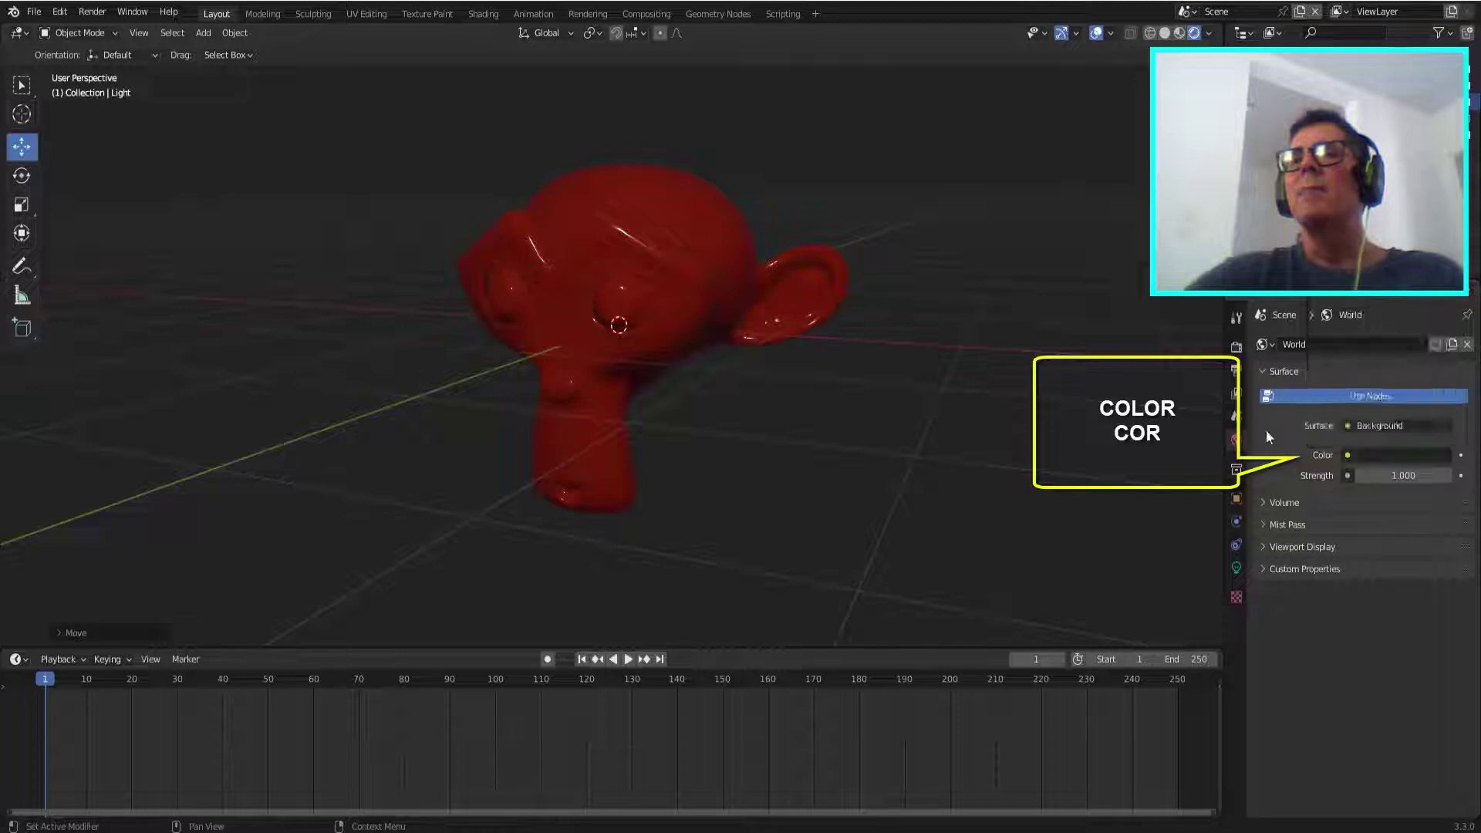
- Give the world color an Environment Texture using the autoshop_01_4k.hdr image from the Downloads folder
left_click(1347, 455)
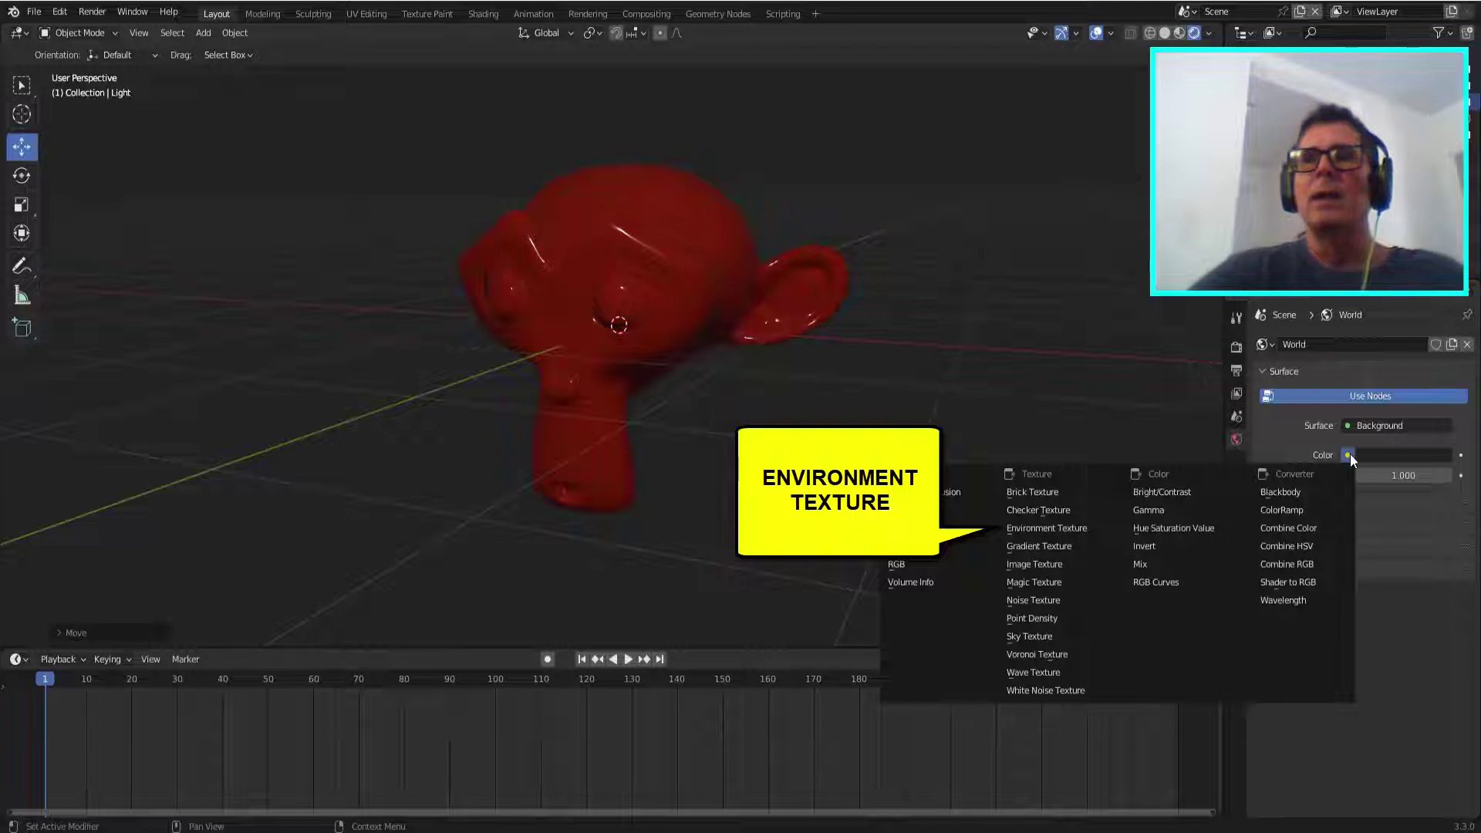
left_click(1059, 528)
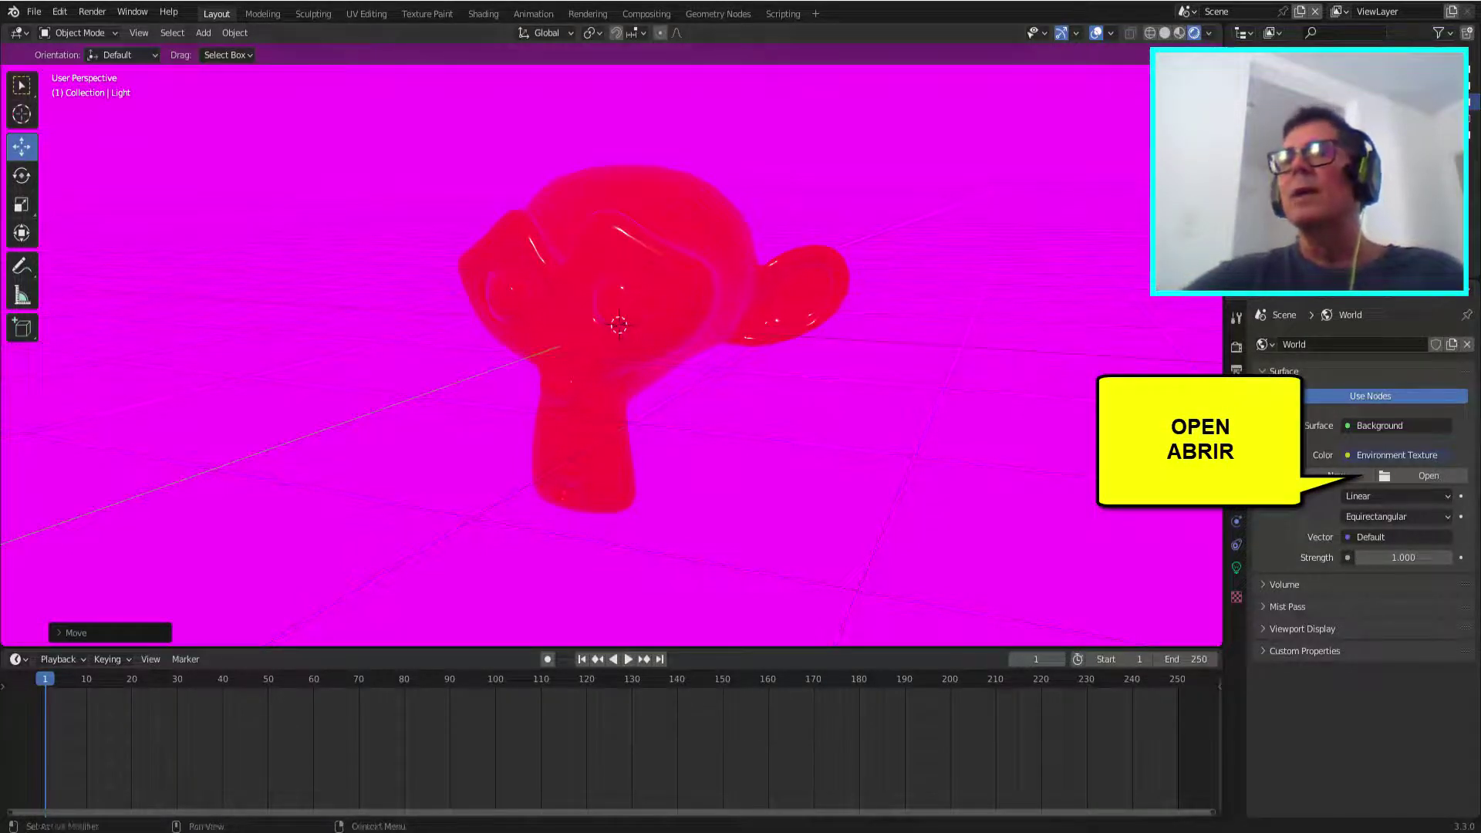
left_click(1393, 473)
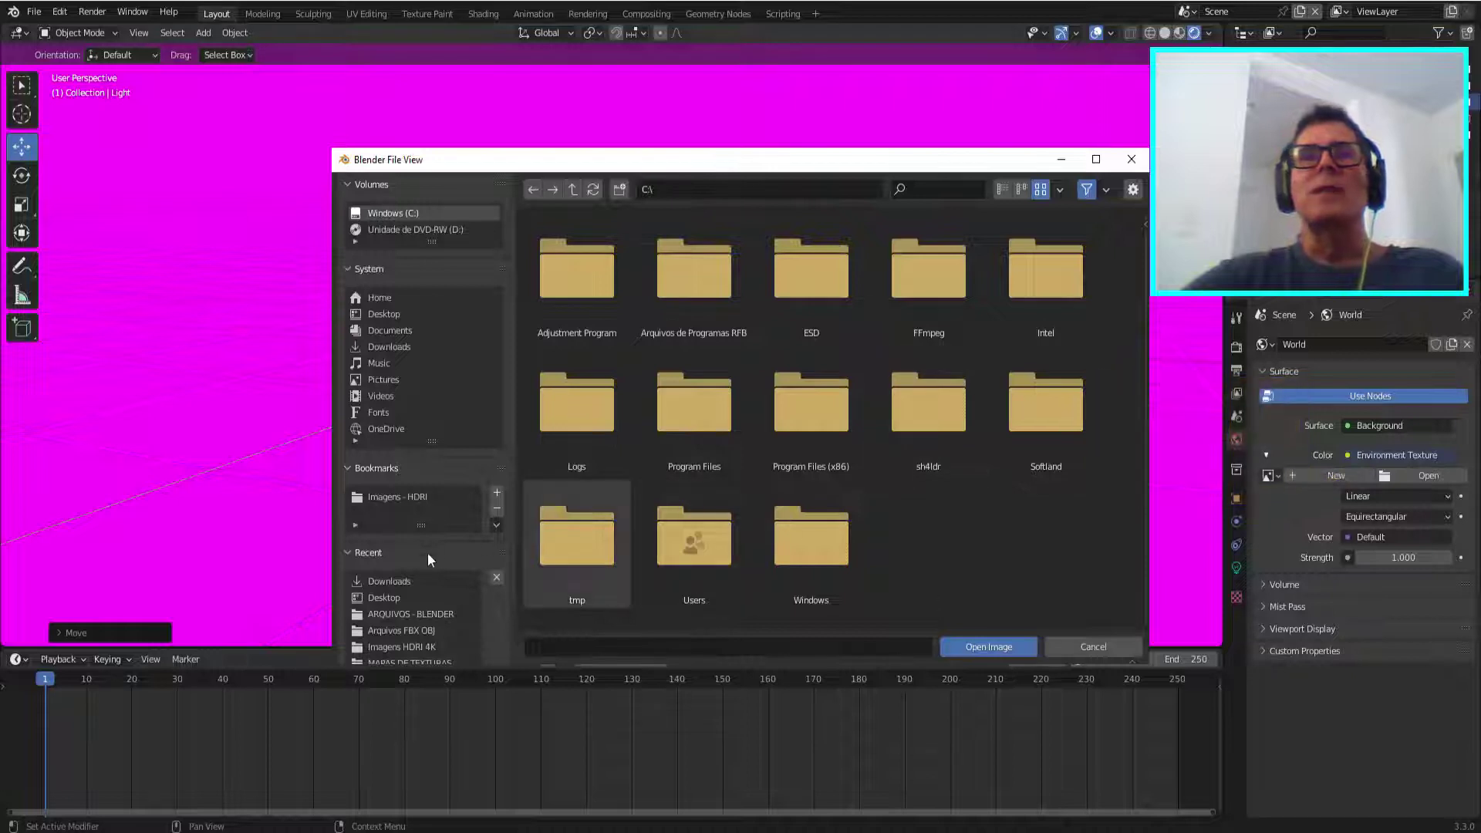
left_click(395, 582)
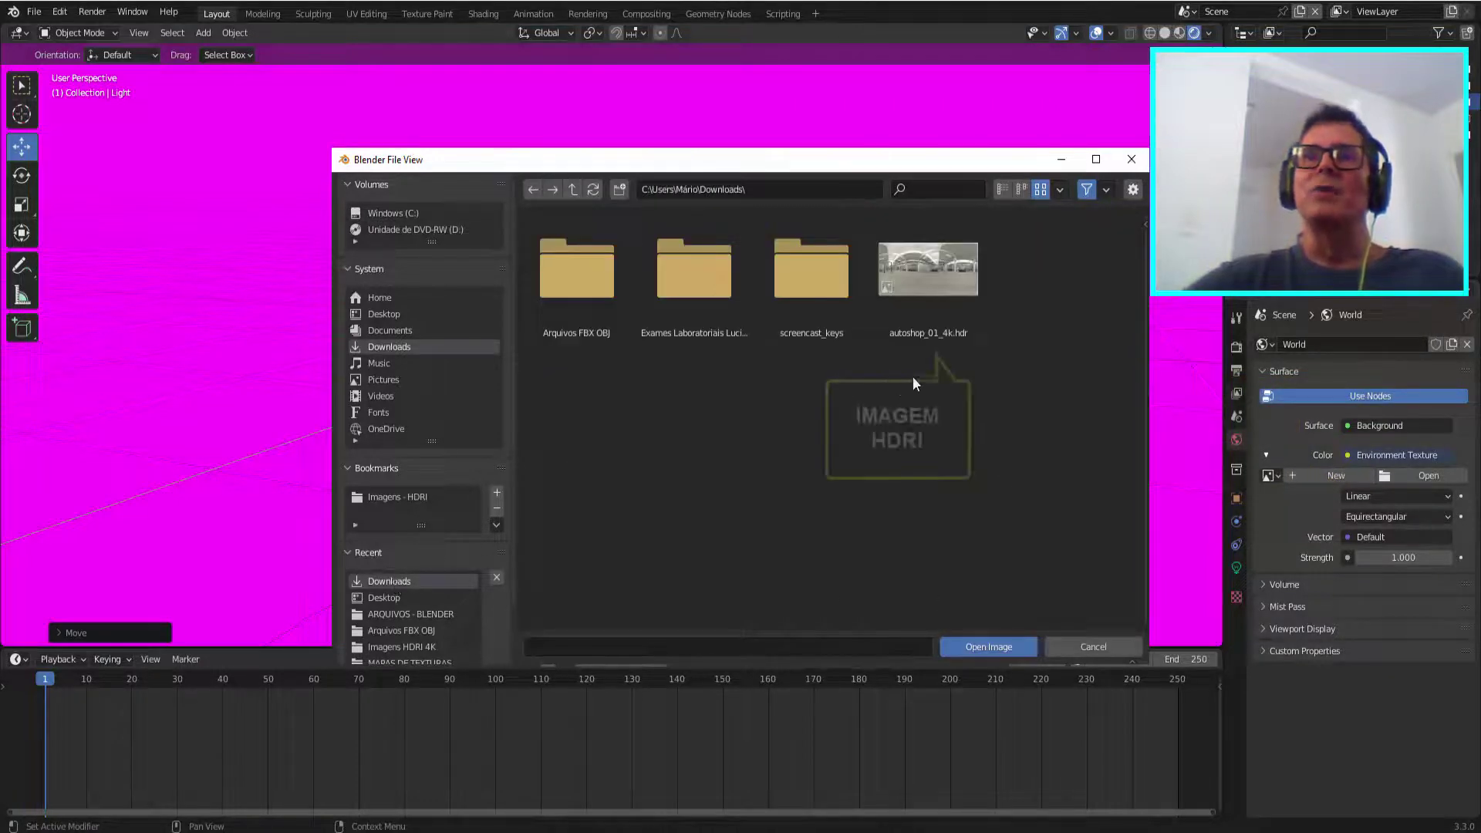
left_click(920, 317)
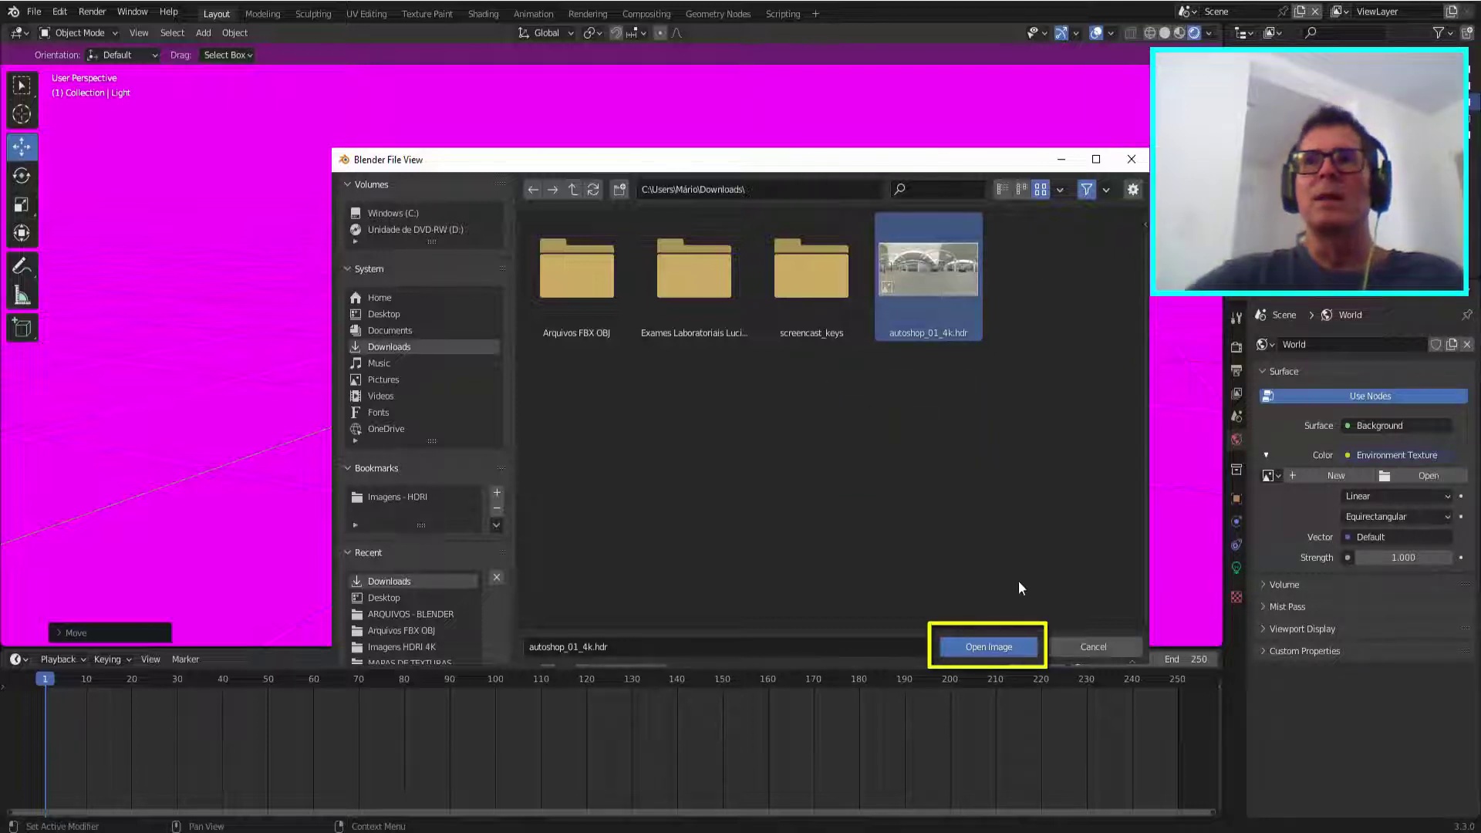
left_click(994, 645)
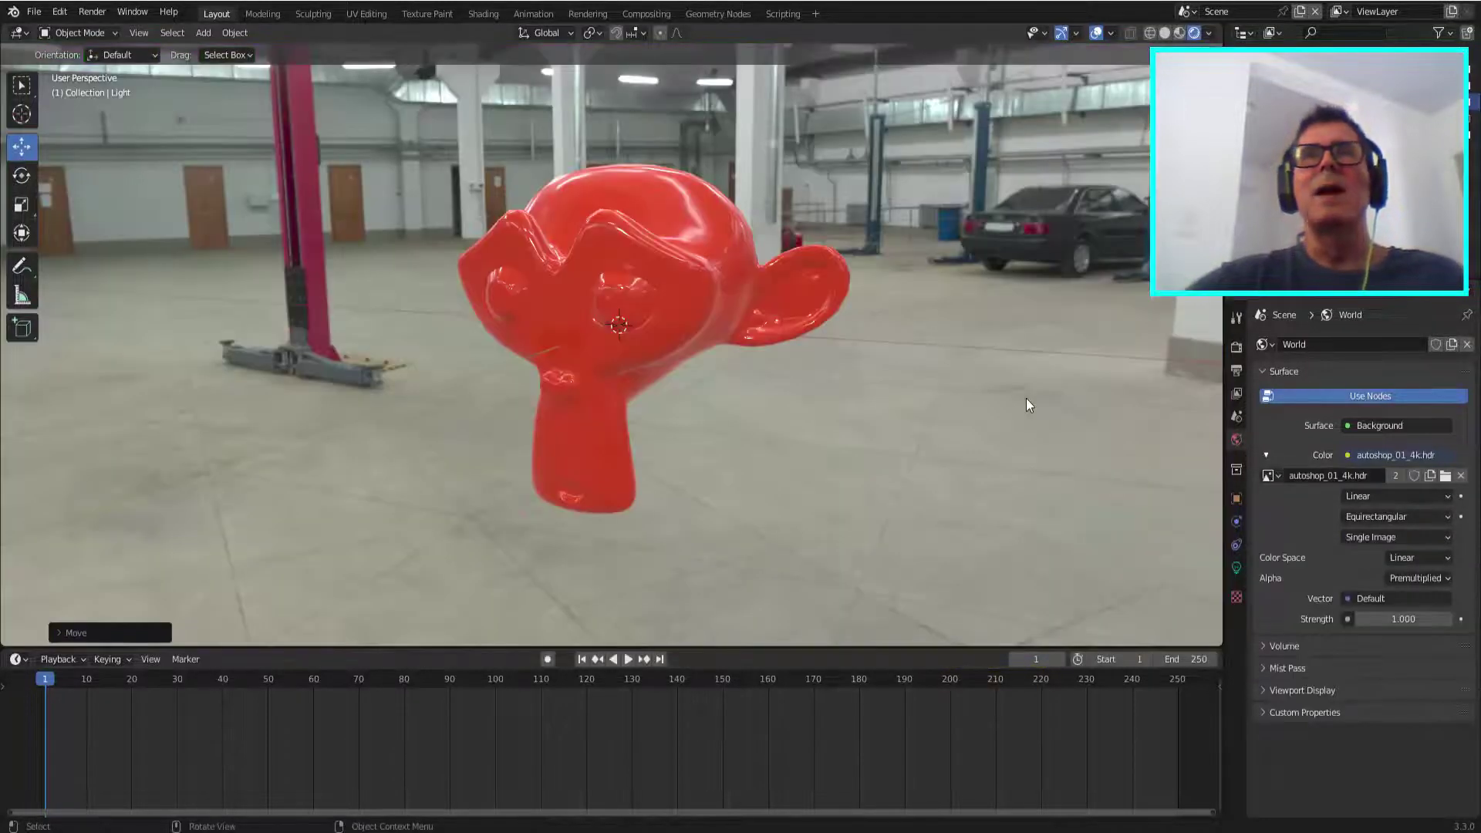
mouse_move(933, 440)
middle_mouse_down()
mouse_move(947, 461)
mouse_move(978, 432)
mouse_move(941, 443)
middle_mouse_up()
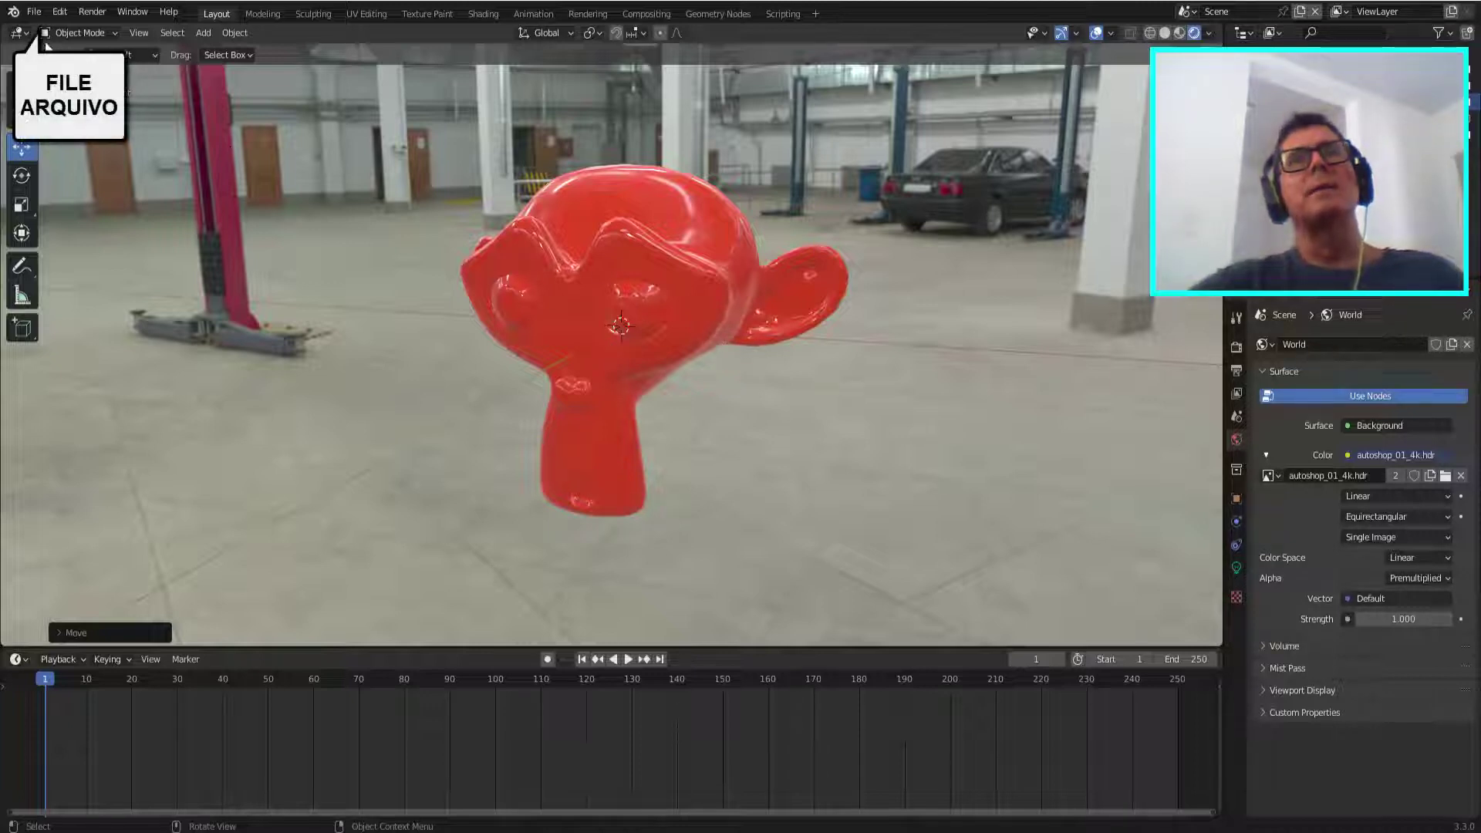
- Try to save the scene to the Downloads folder over the existing TESTE.blend file
left_click(34, 12)
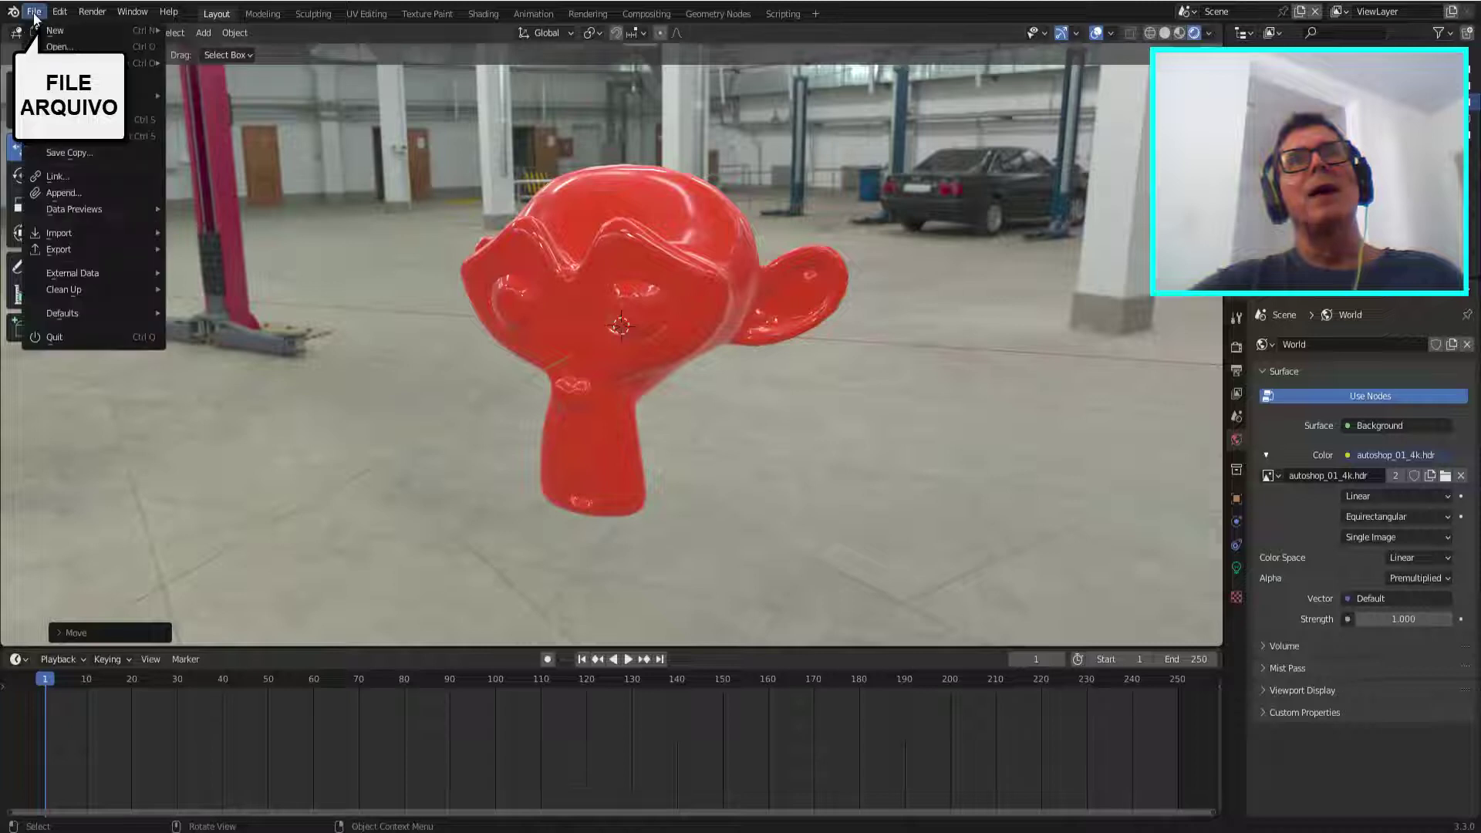
left_click(77, 136)
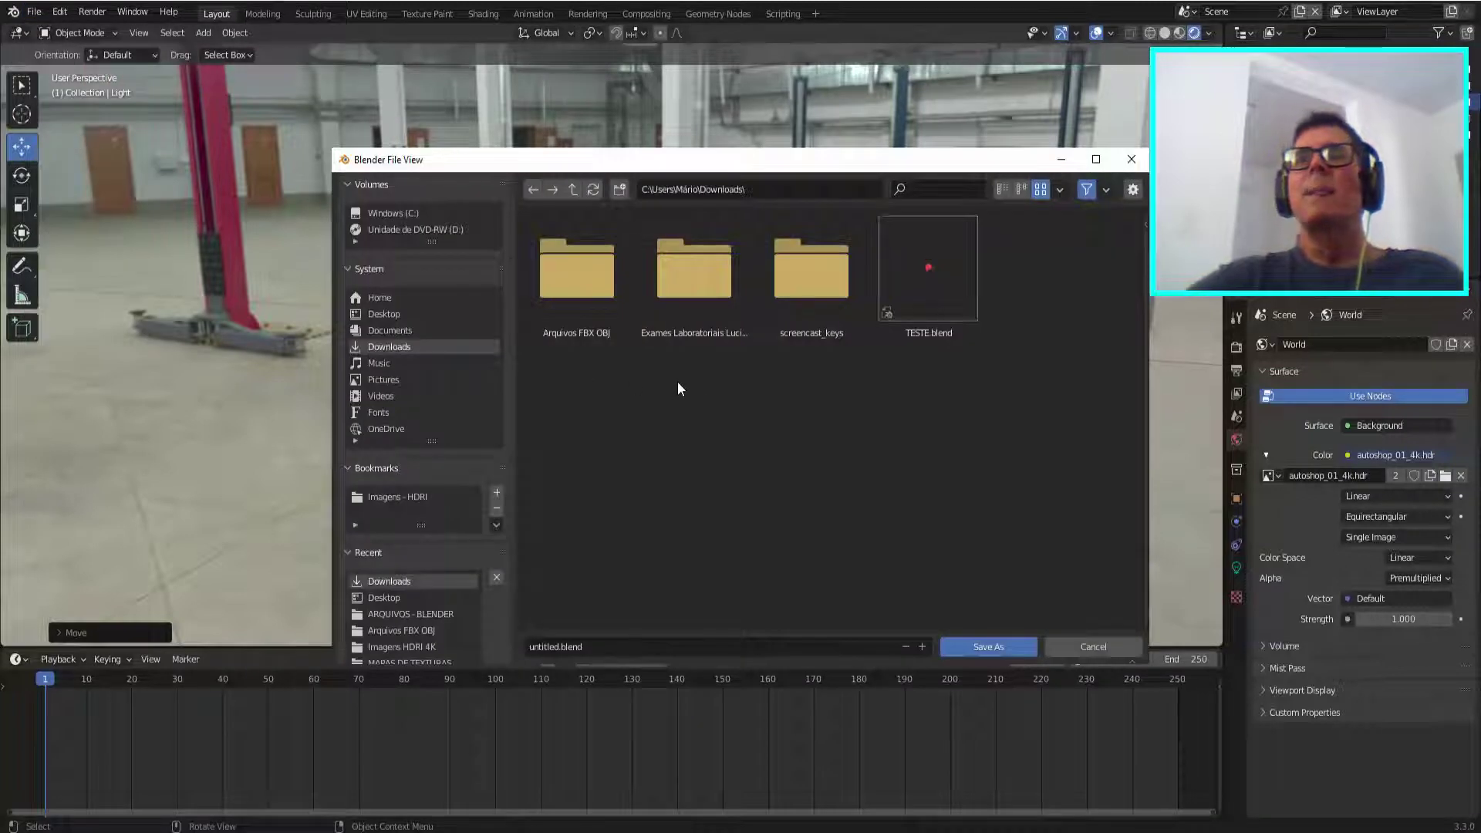
left_click(558, 648)
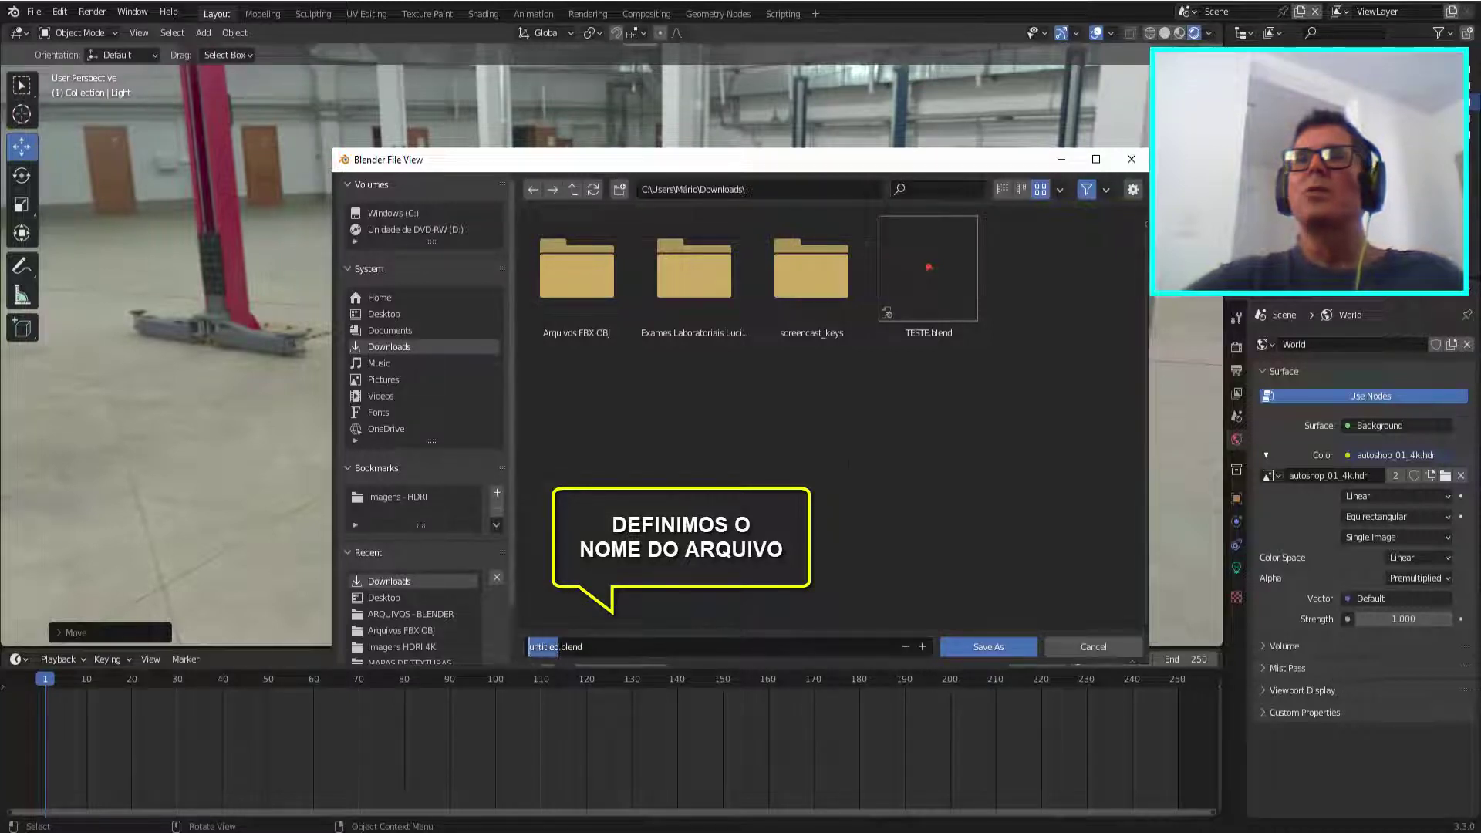
left_click(935, 334)
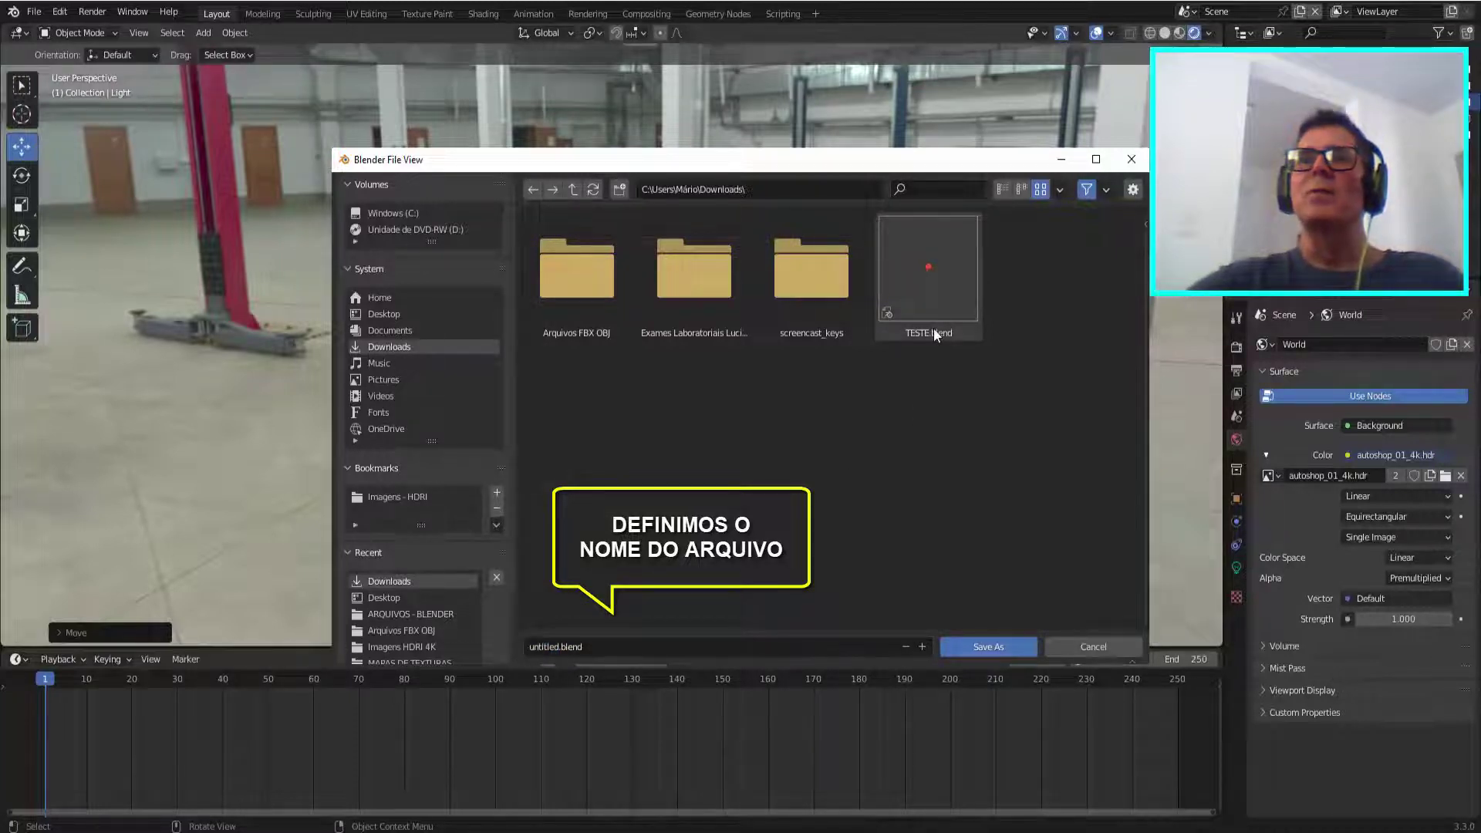
left_click(934, 328)
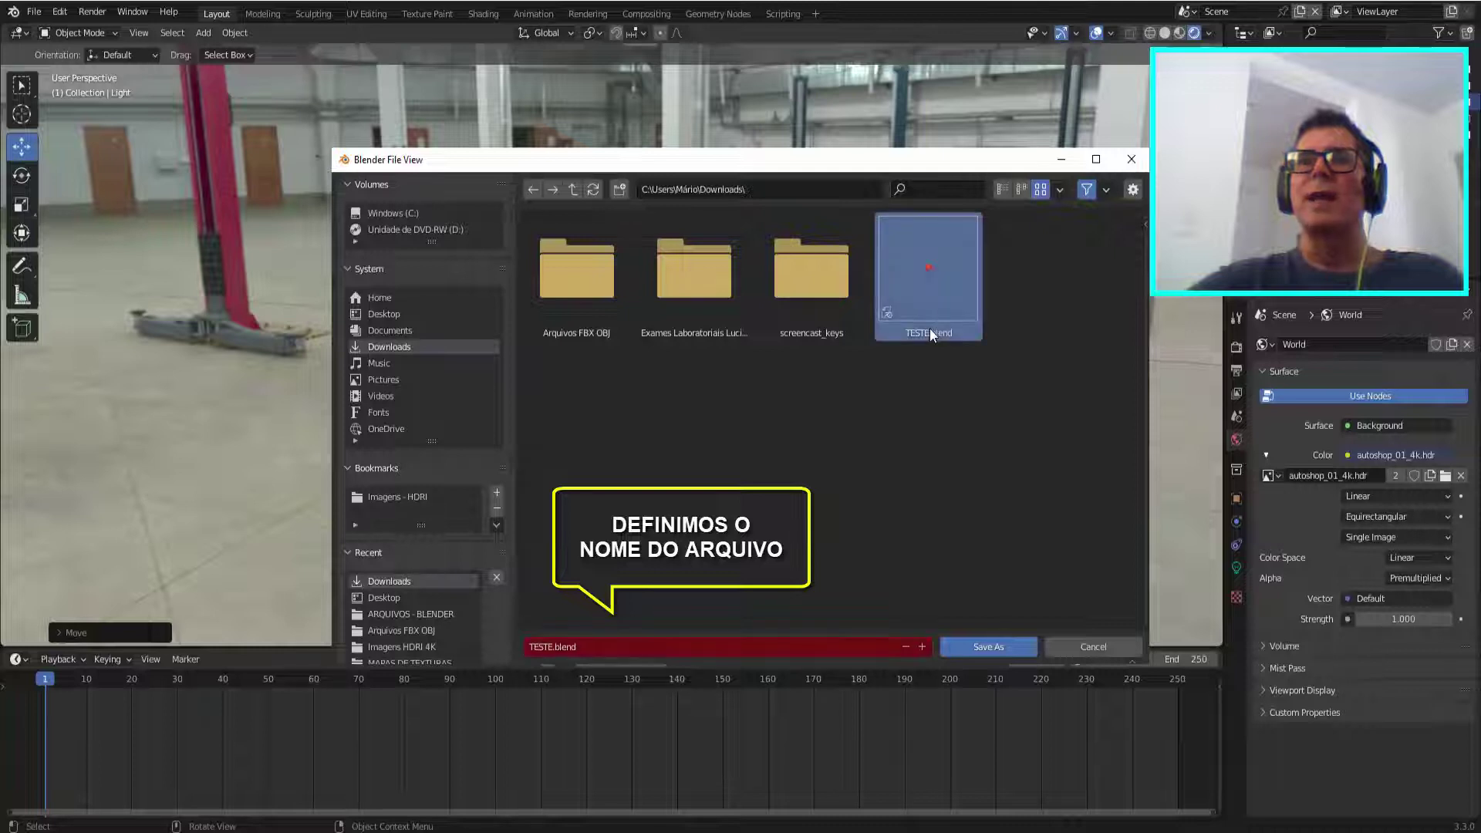
left_click(989, 650)
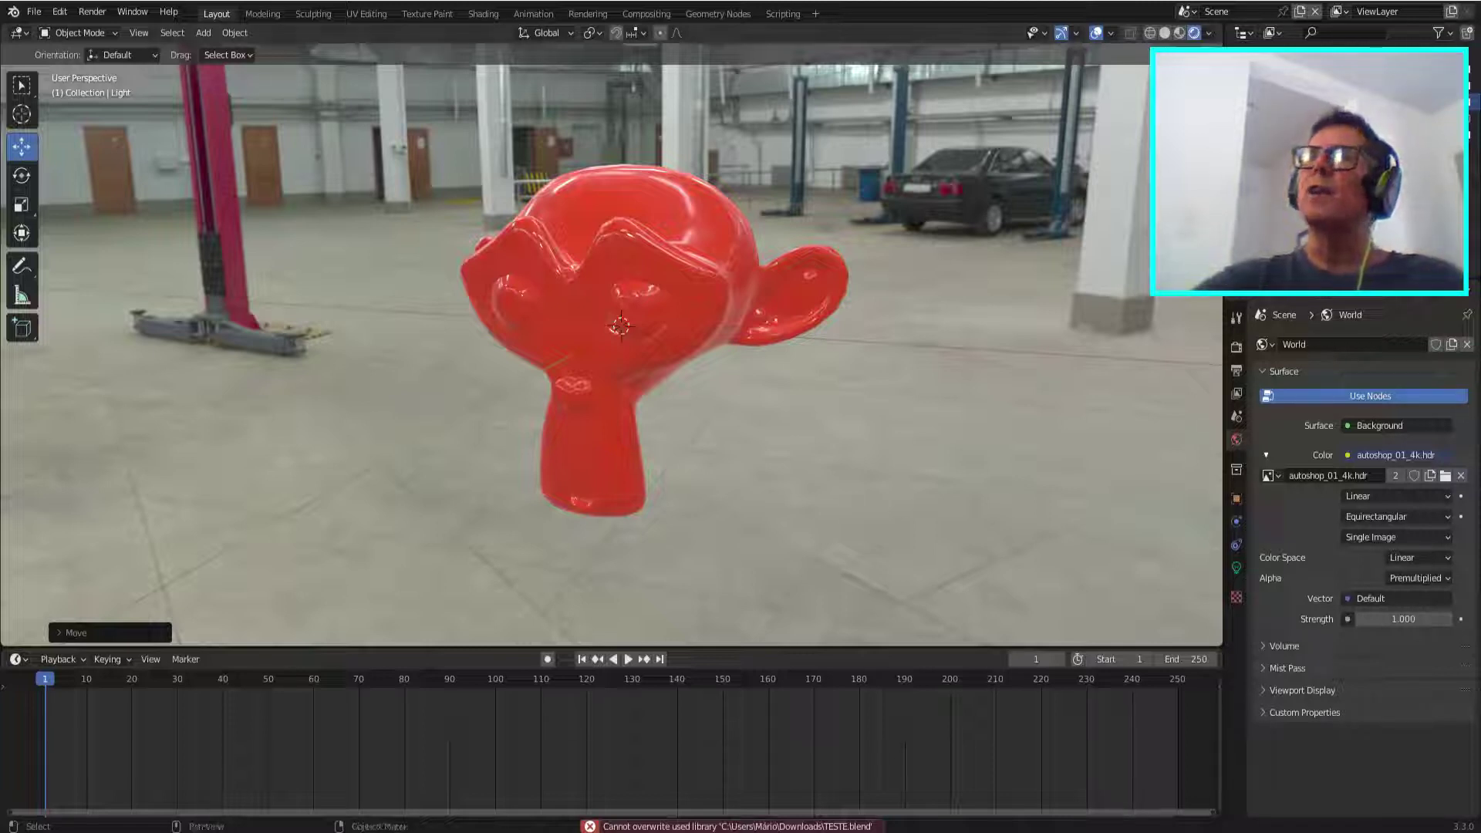
- Quit Blender, answer the closing prompt, and start Blender 3.3 again from the desktop
key("ctrl+q")
left_click(775, 451)
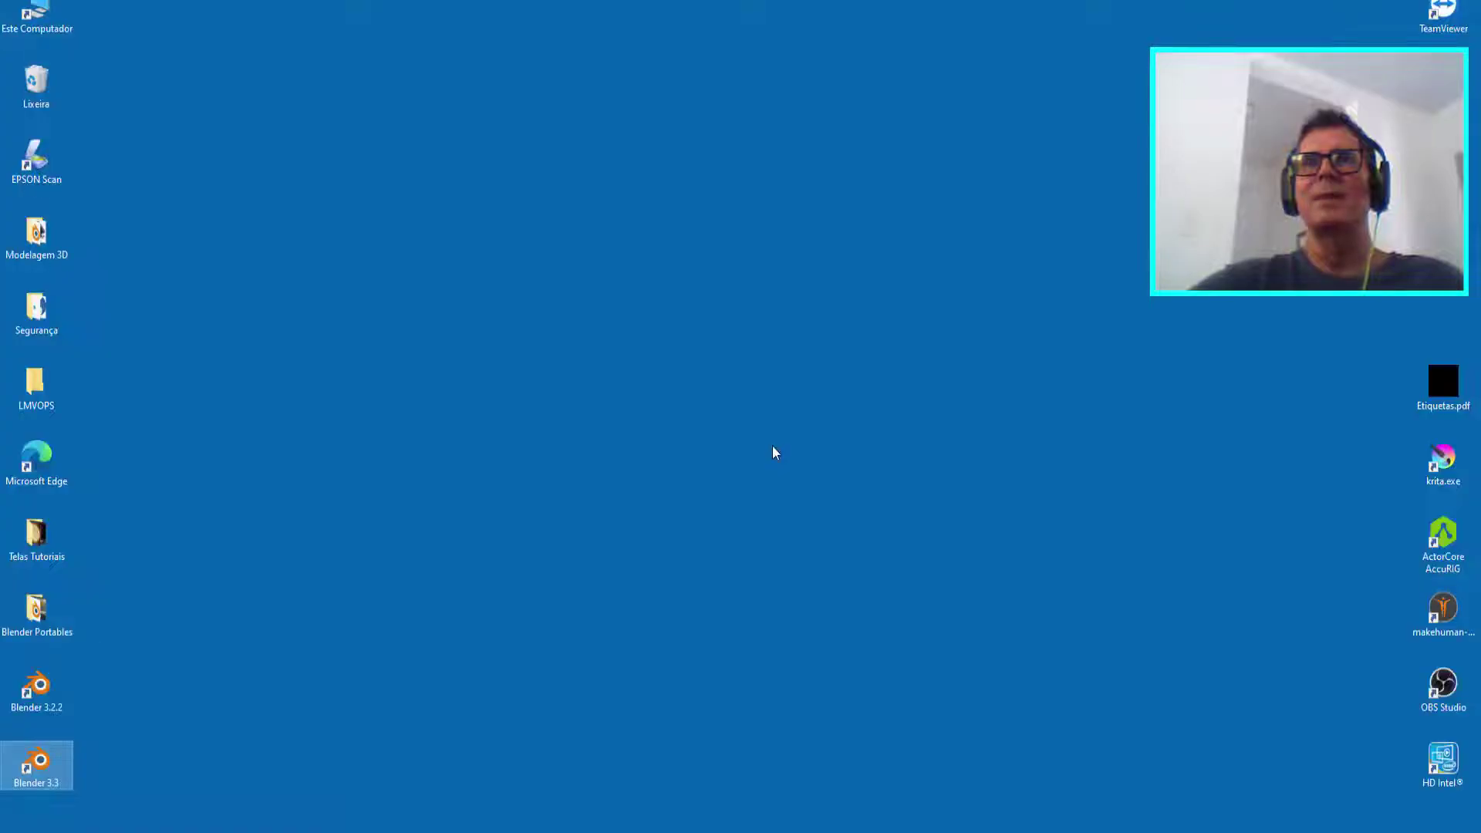
double_click(52, 775)
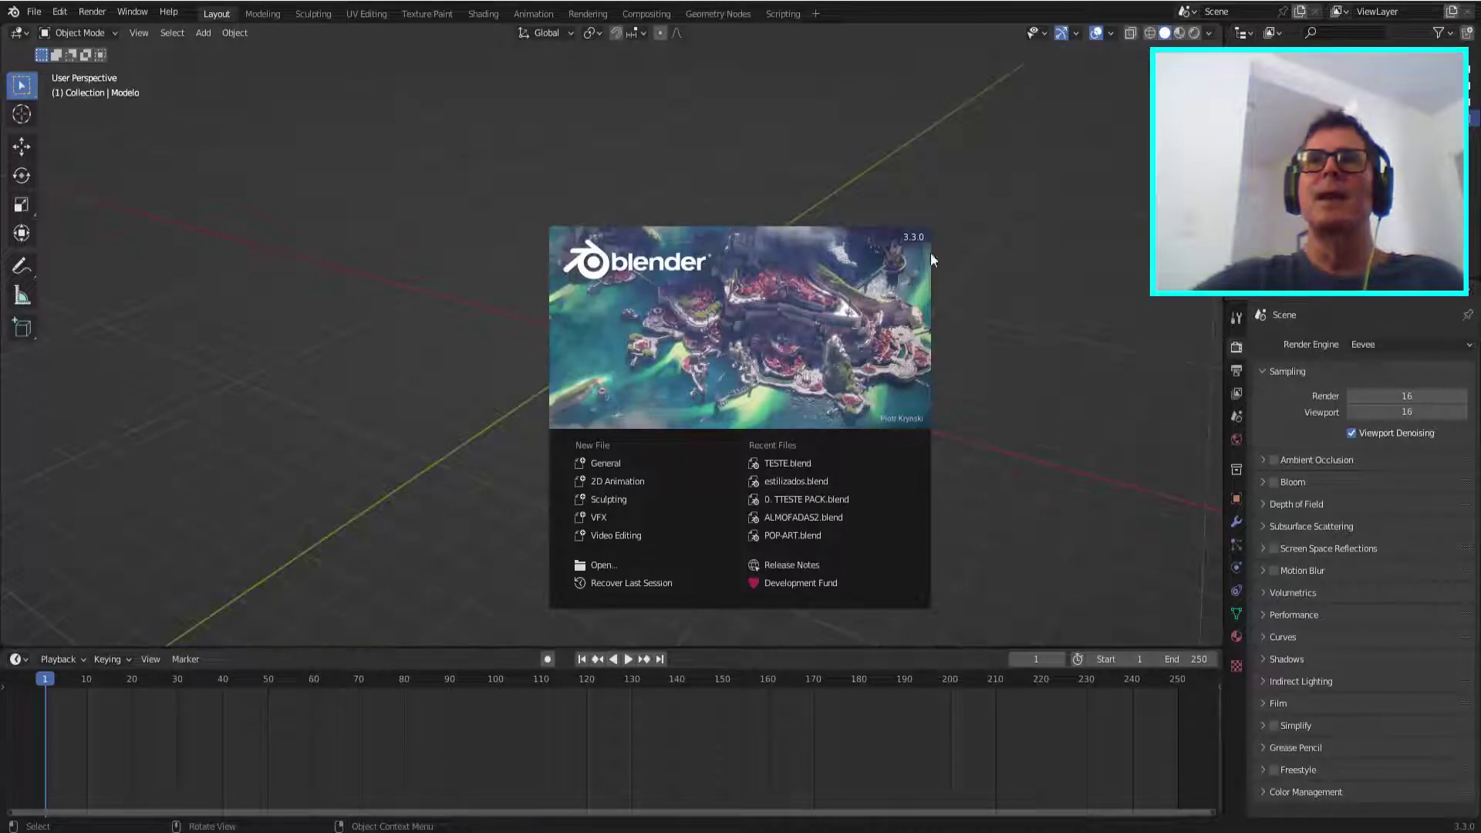
- Dismiss the splash screen and reopen TESTE.blend from the recent files
left_click(1019, 309)
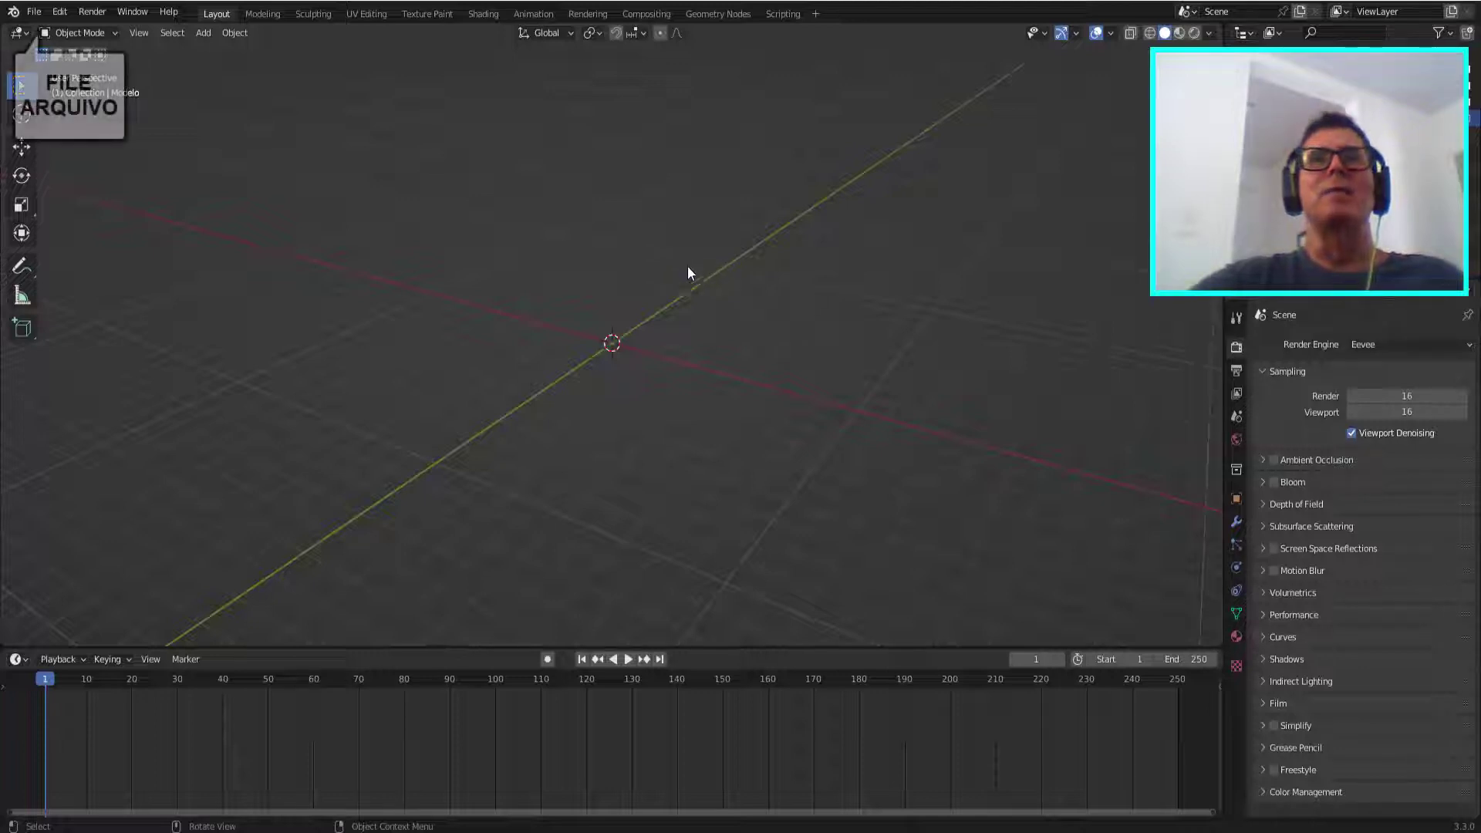
left_click(36, 14)
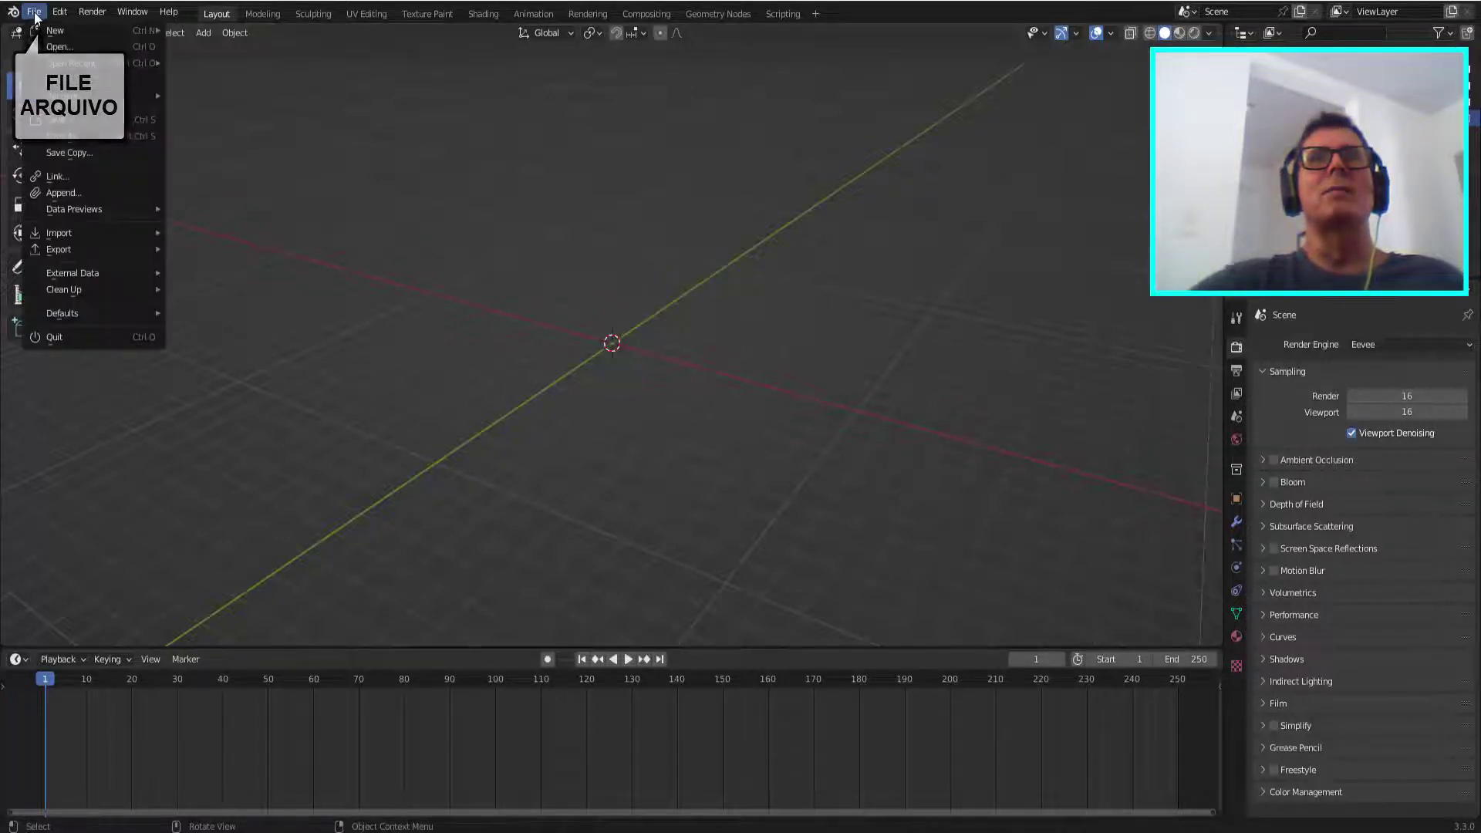
mouse_move(57, 55)
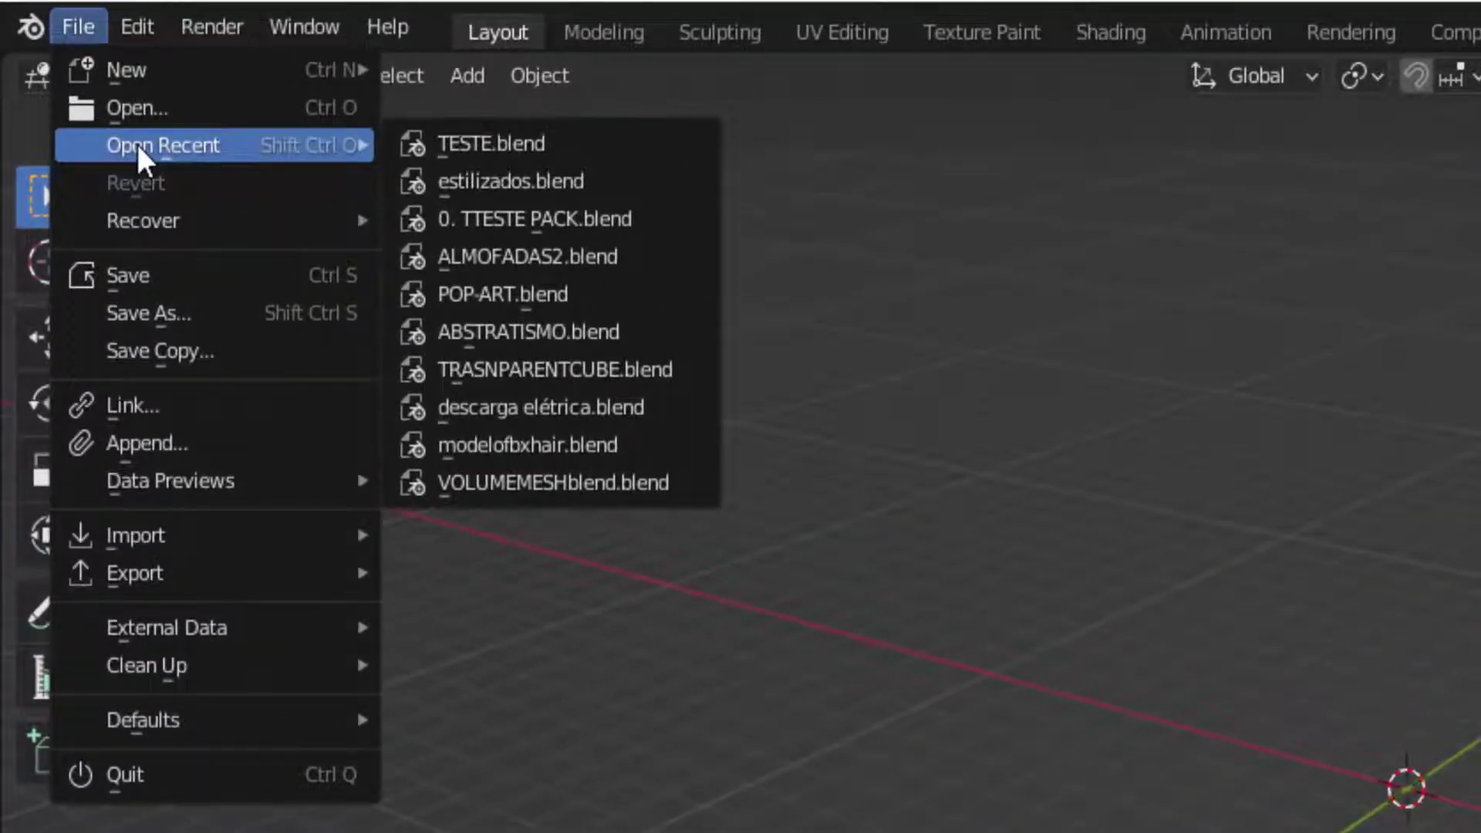
left_click(451, 143)
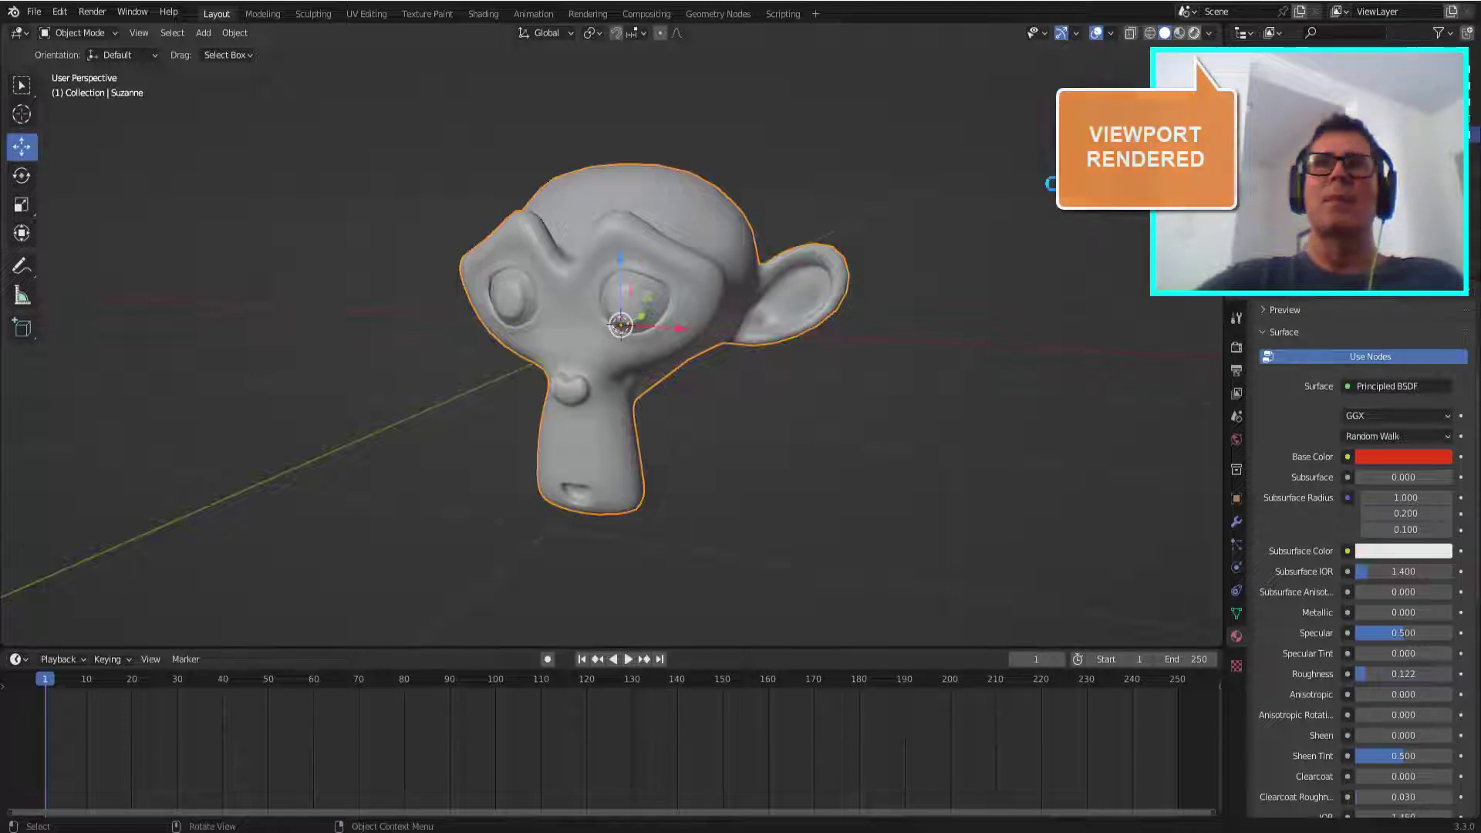
- Switch the viewport to rendered shading, and delete autoshop_01_4k.hdr from the Downloads folder in File Explorer
left_click(1194, 33)
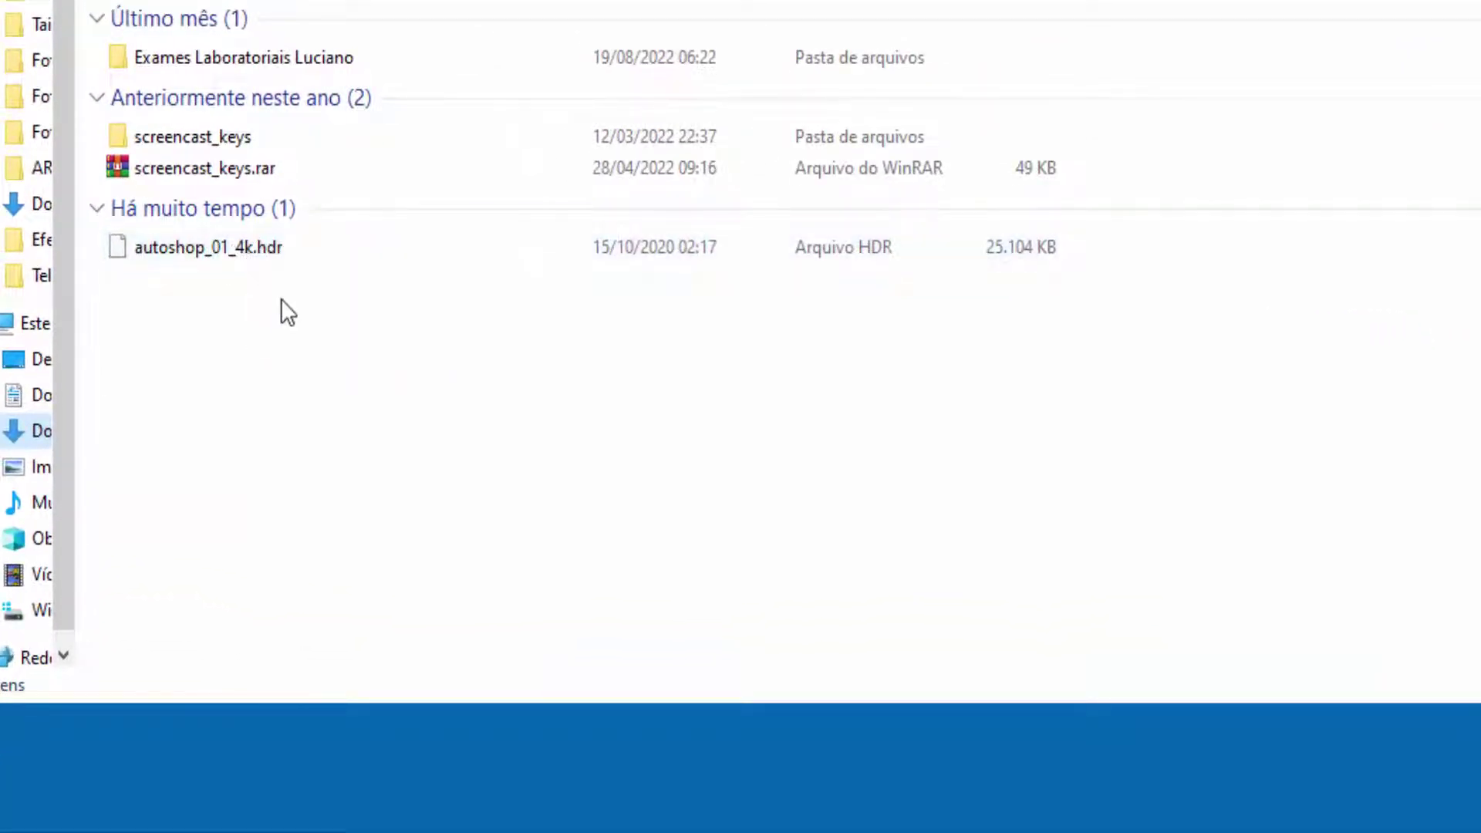
left_click(204, 252)
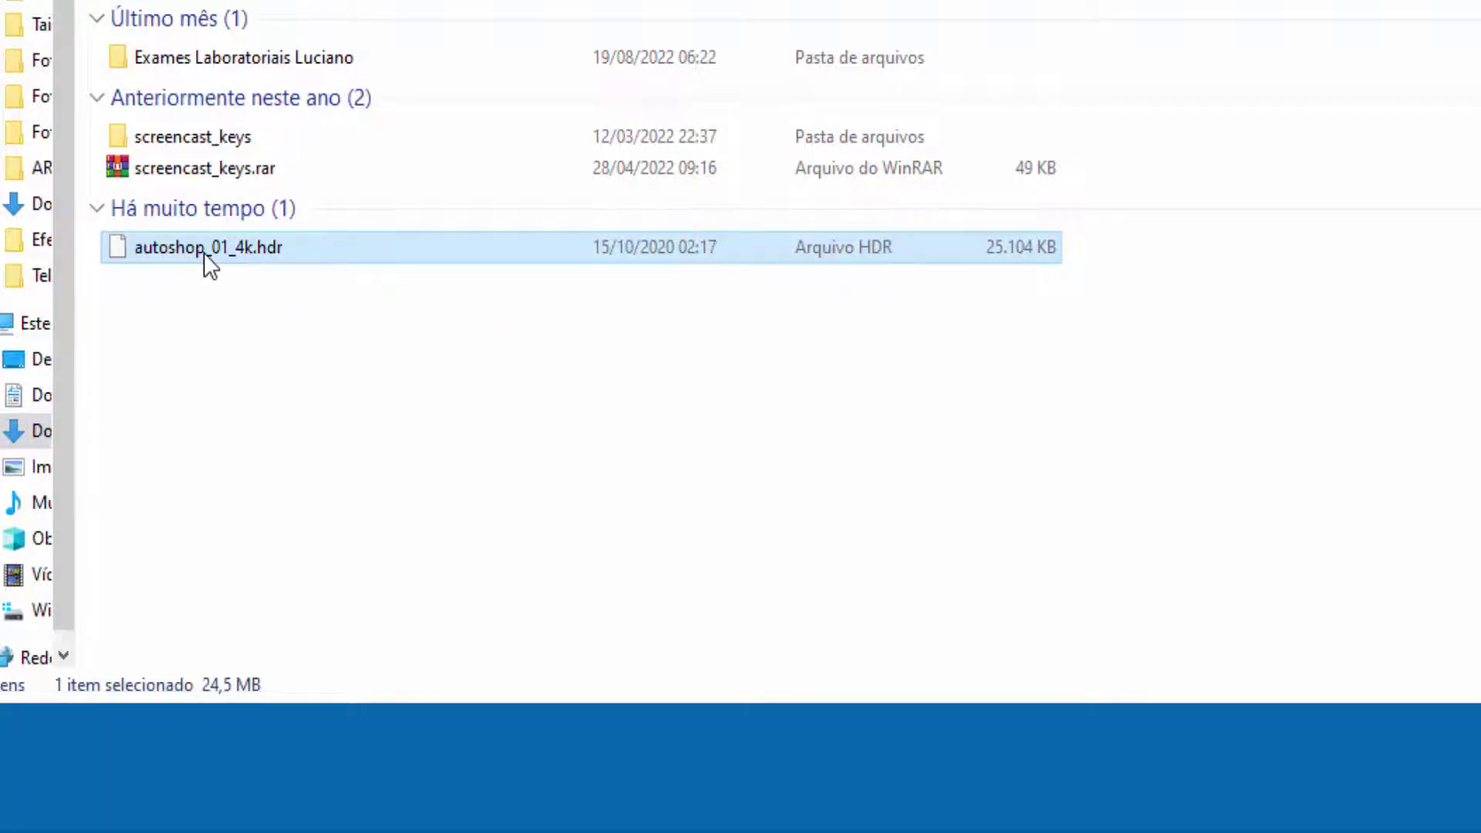
key("Delete")
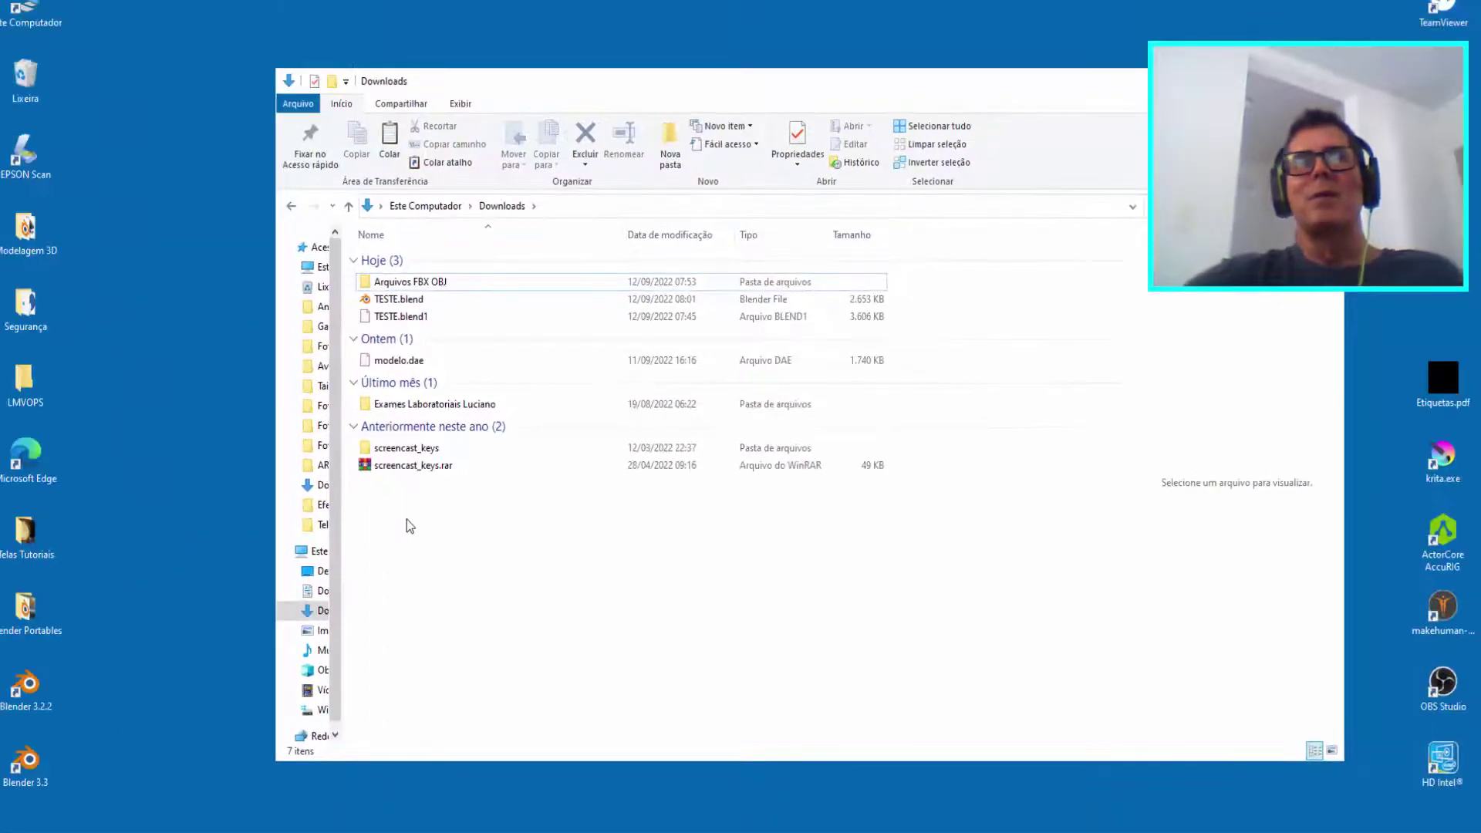
- Start Blender 3.3, reopen TESTE.blend from the recent files, and check its environment image in rendered shading
left_click(22, 766)
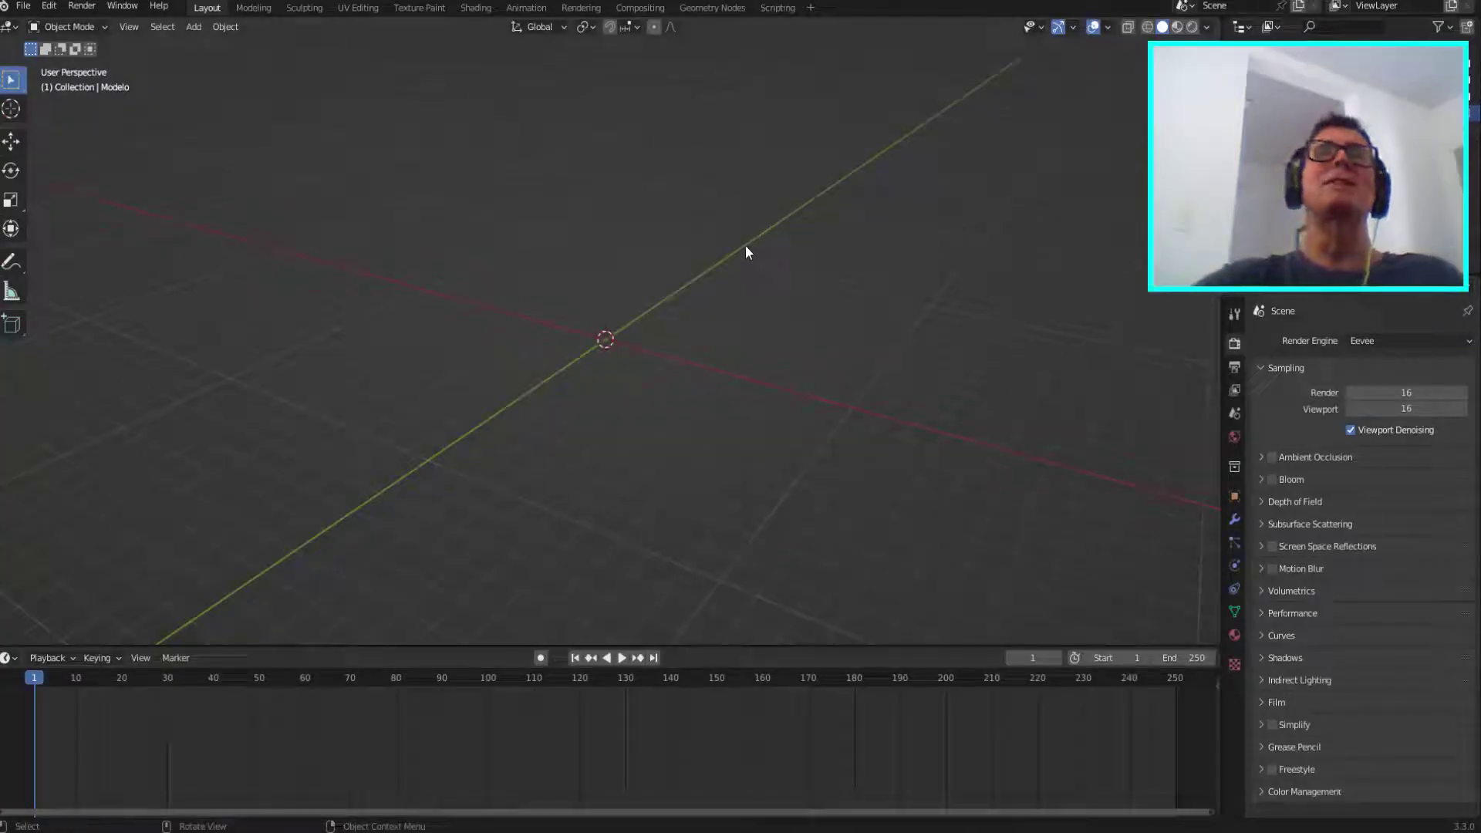
left_click(23, 5)
mouse_move(72, 57)
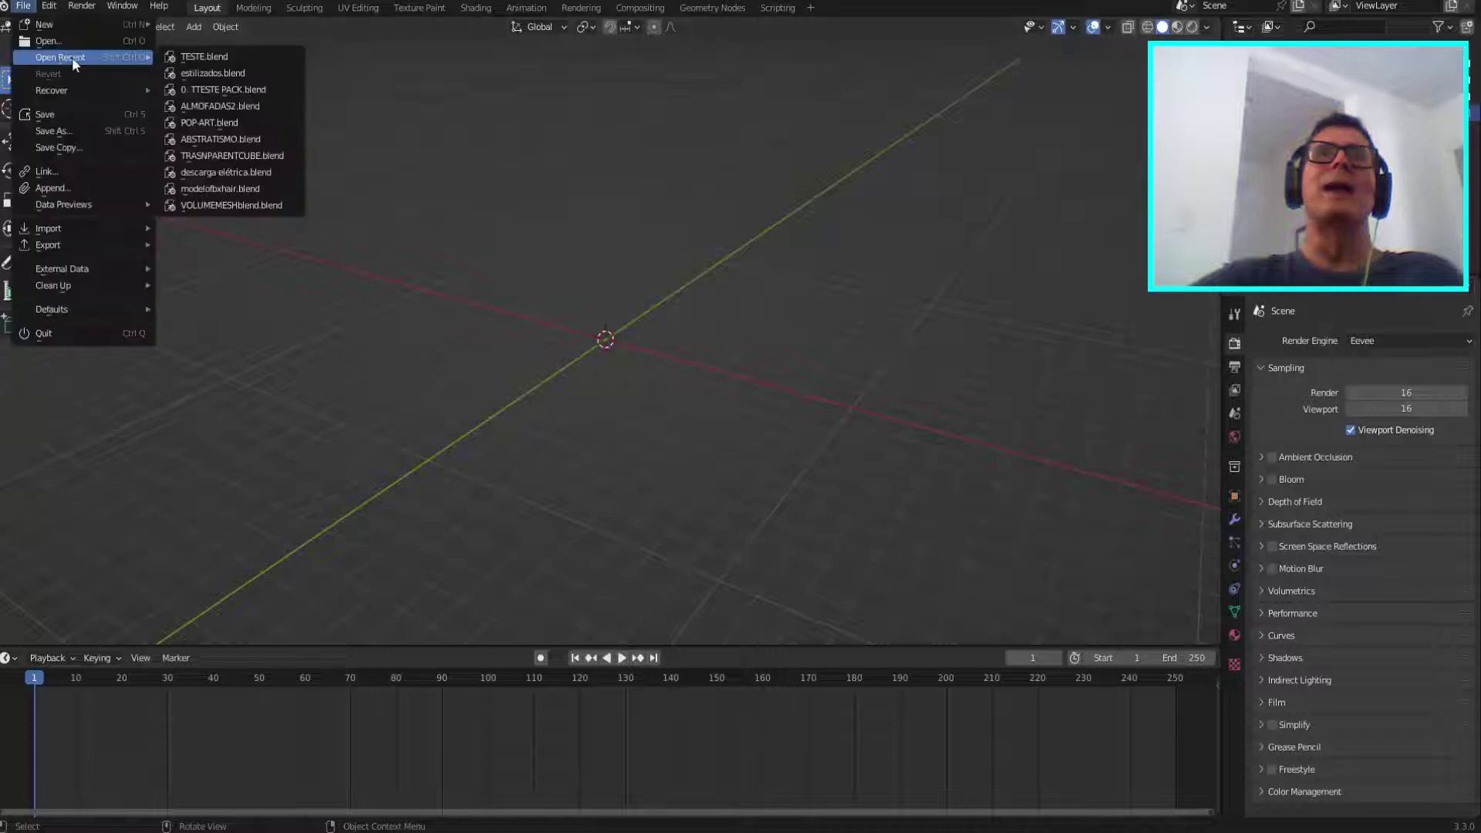
left_click(227, 55)
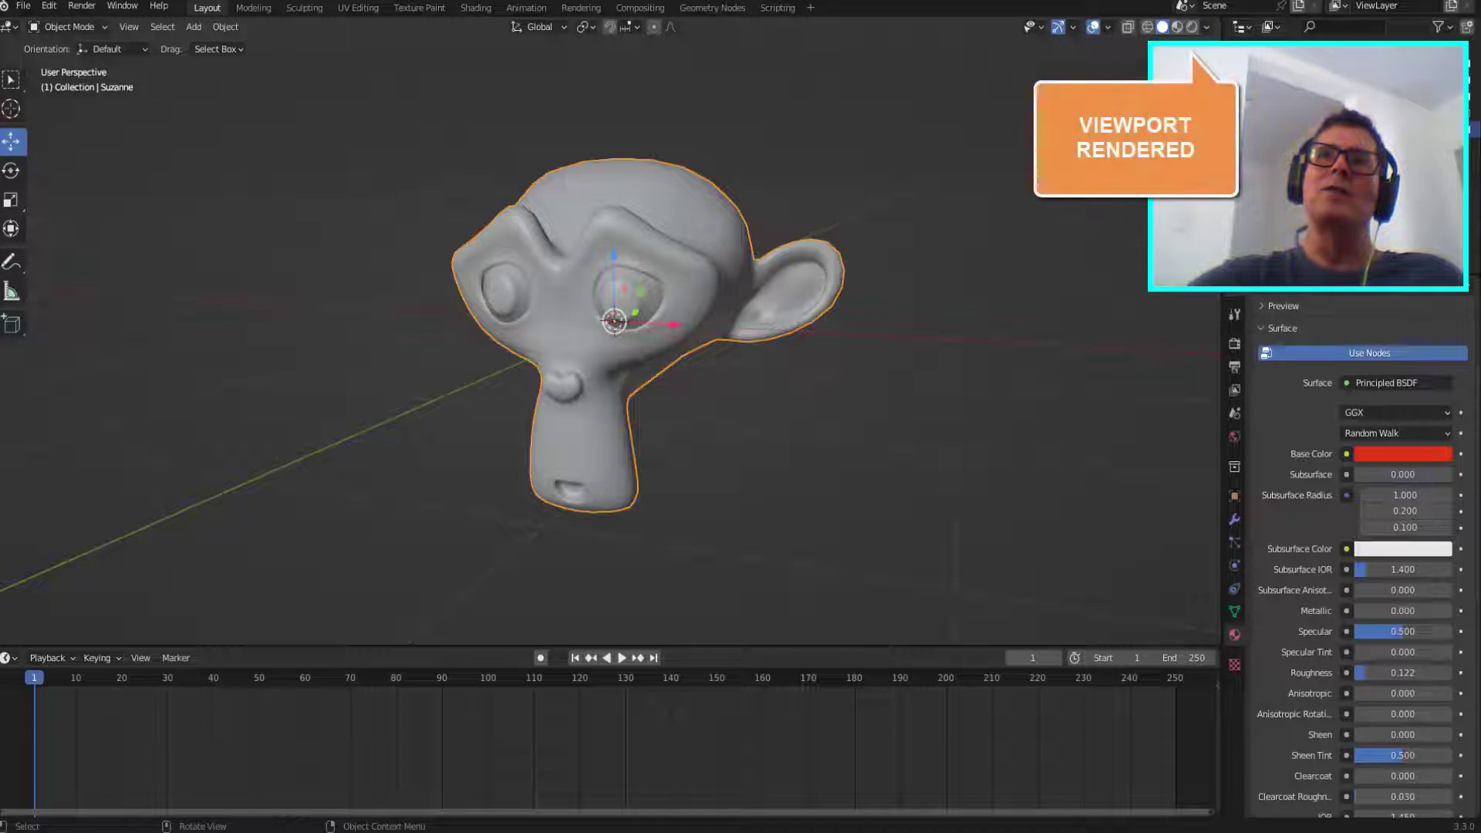
left_click(1192, 26)
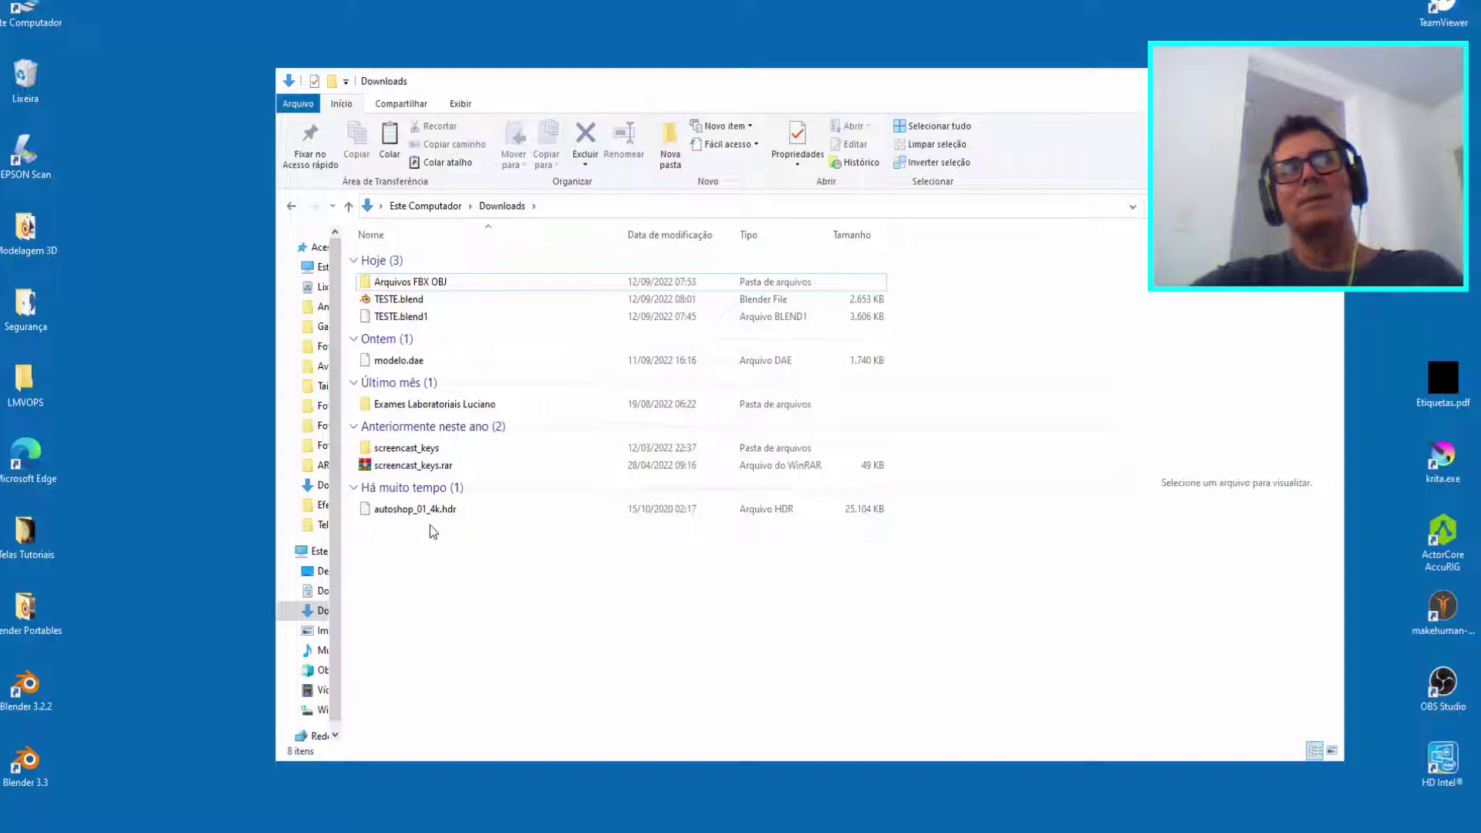
- Start Blender 3.3 again with autoshop_01_4k.hdr back in Downloads, and load TESTE.blend in rendered viewport shading
double_click(34, 769)
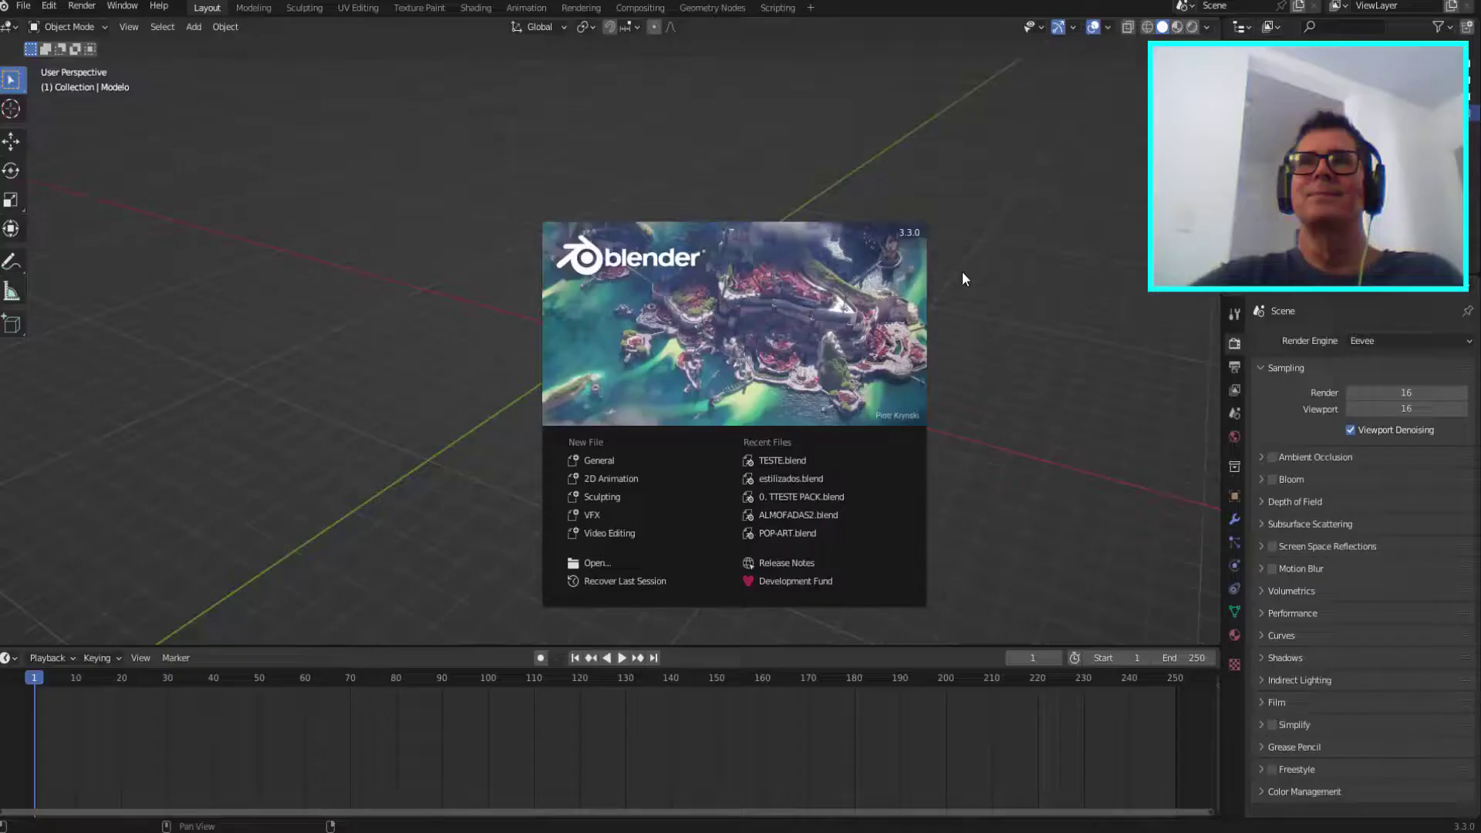
left_click(961, 272)
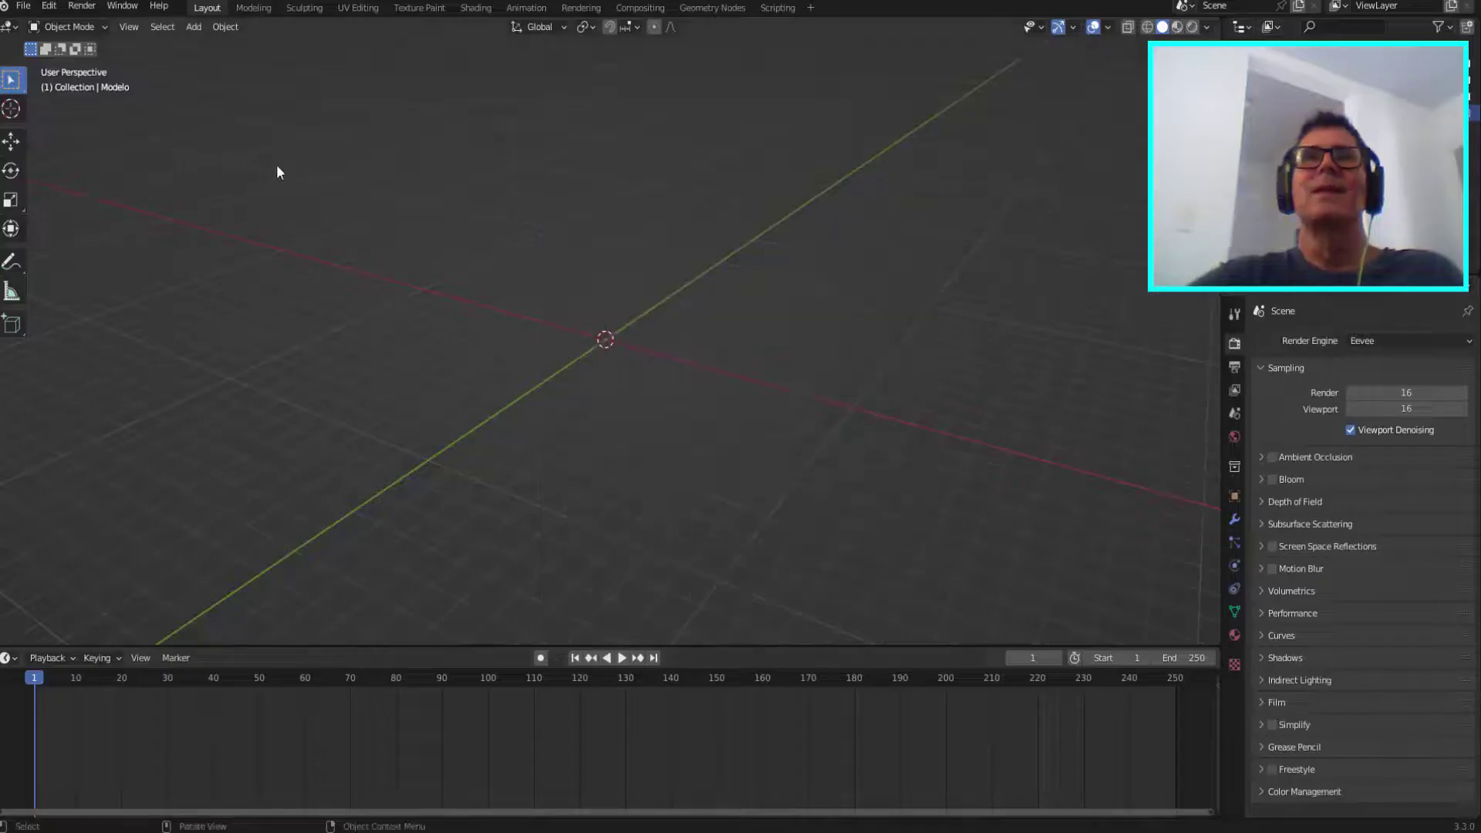
left_click(23, 7)
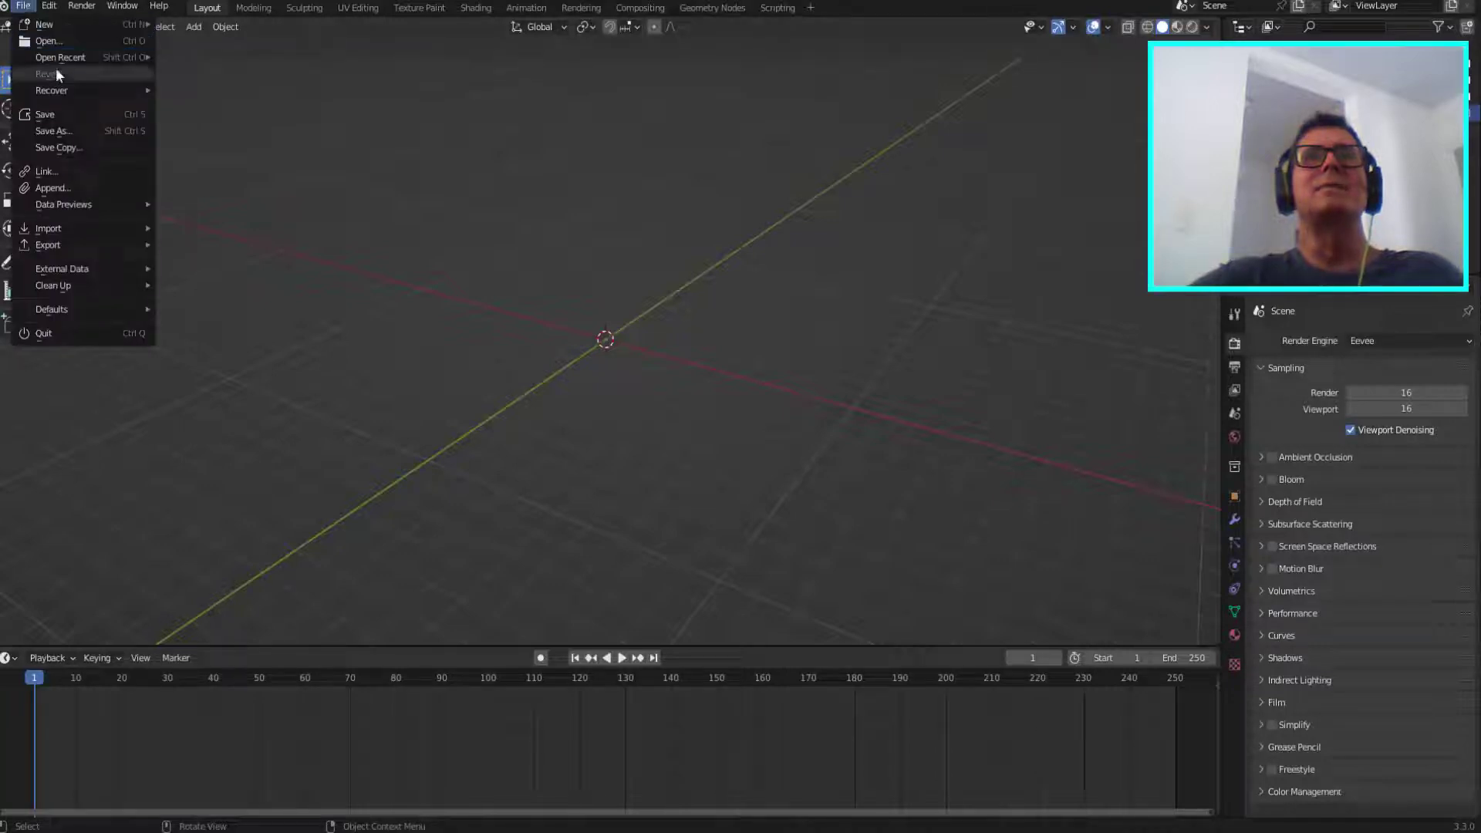
mouse_move(62, 57)
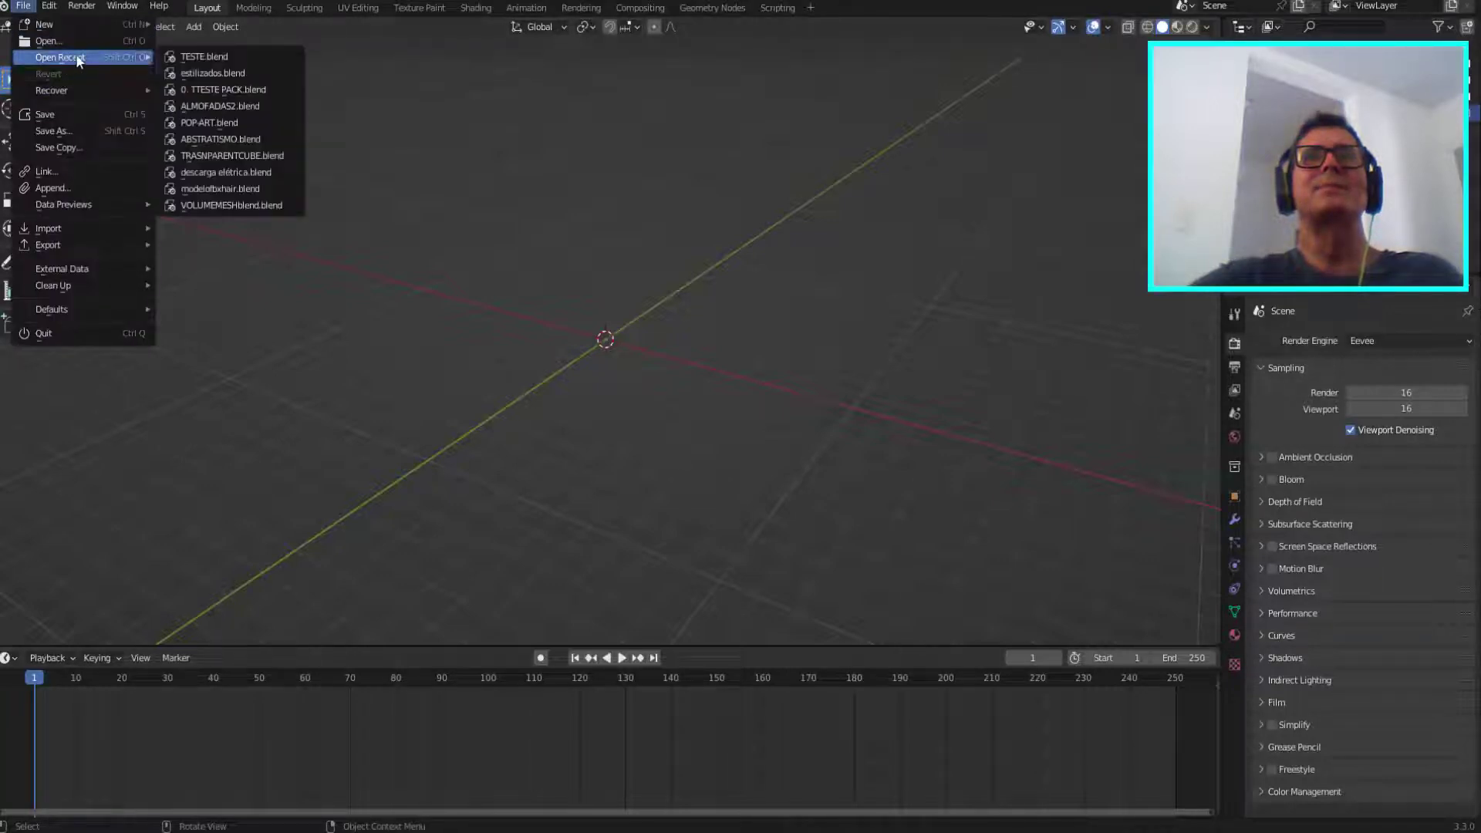
left_click(198, 60)
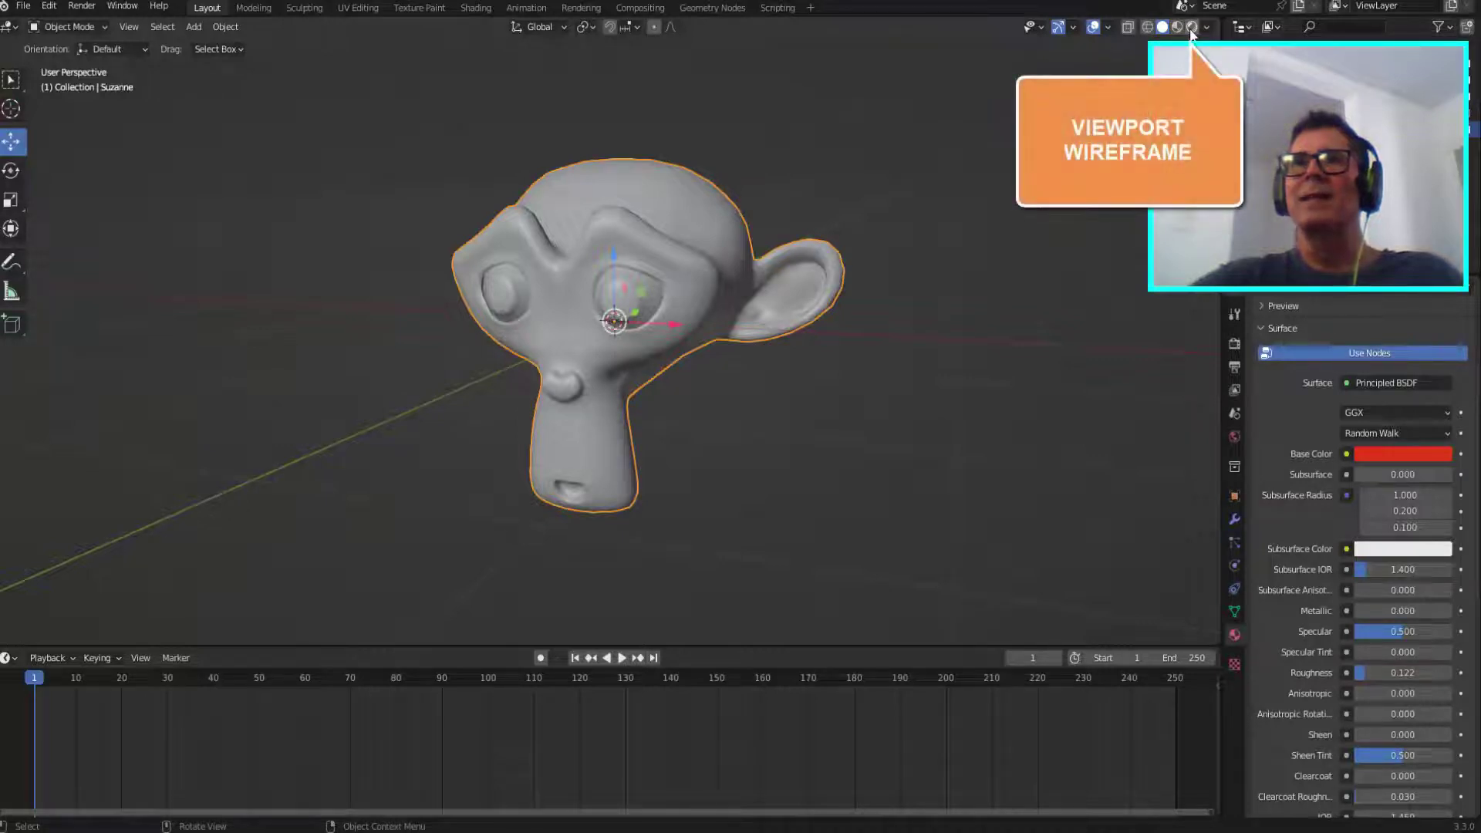
left_click(1192, 28)
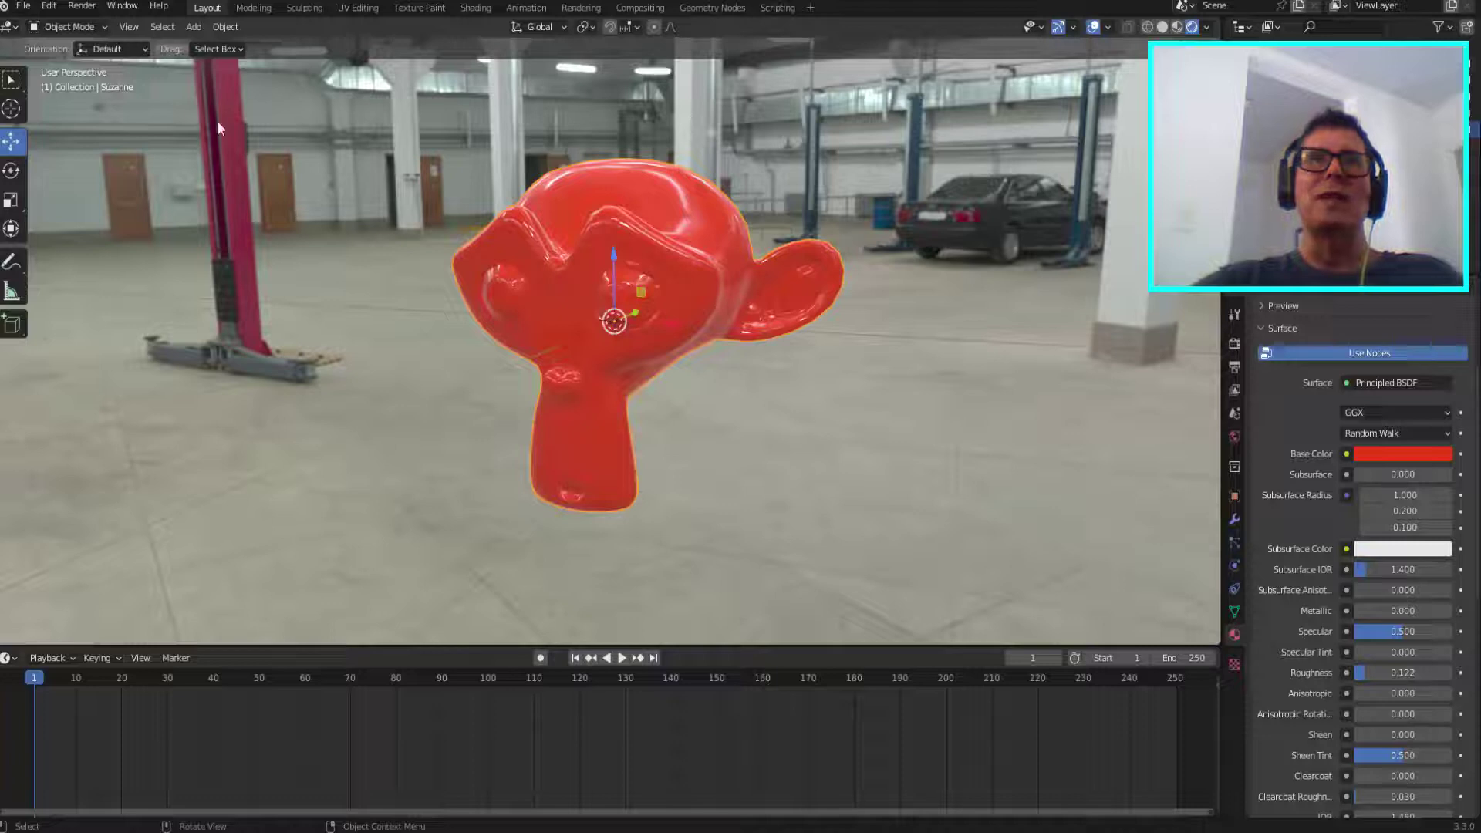
- Enable Automatically Pack Resources for the file's external data
left_click(24, 8)
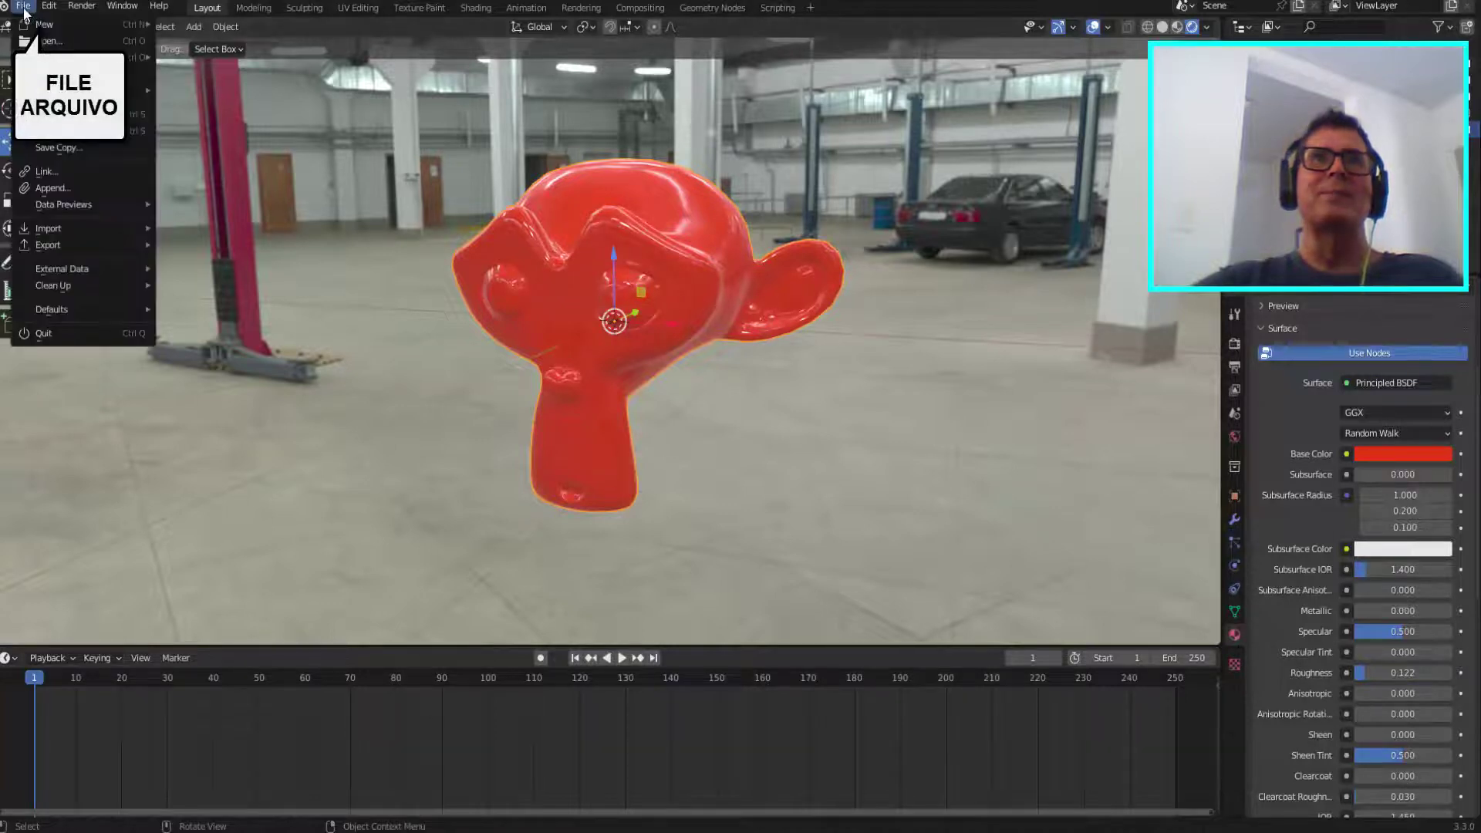
mouse_move(61, 276)
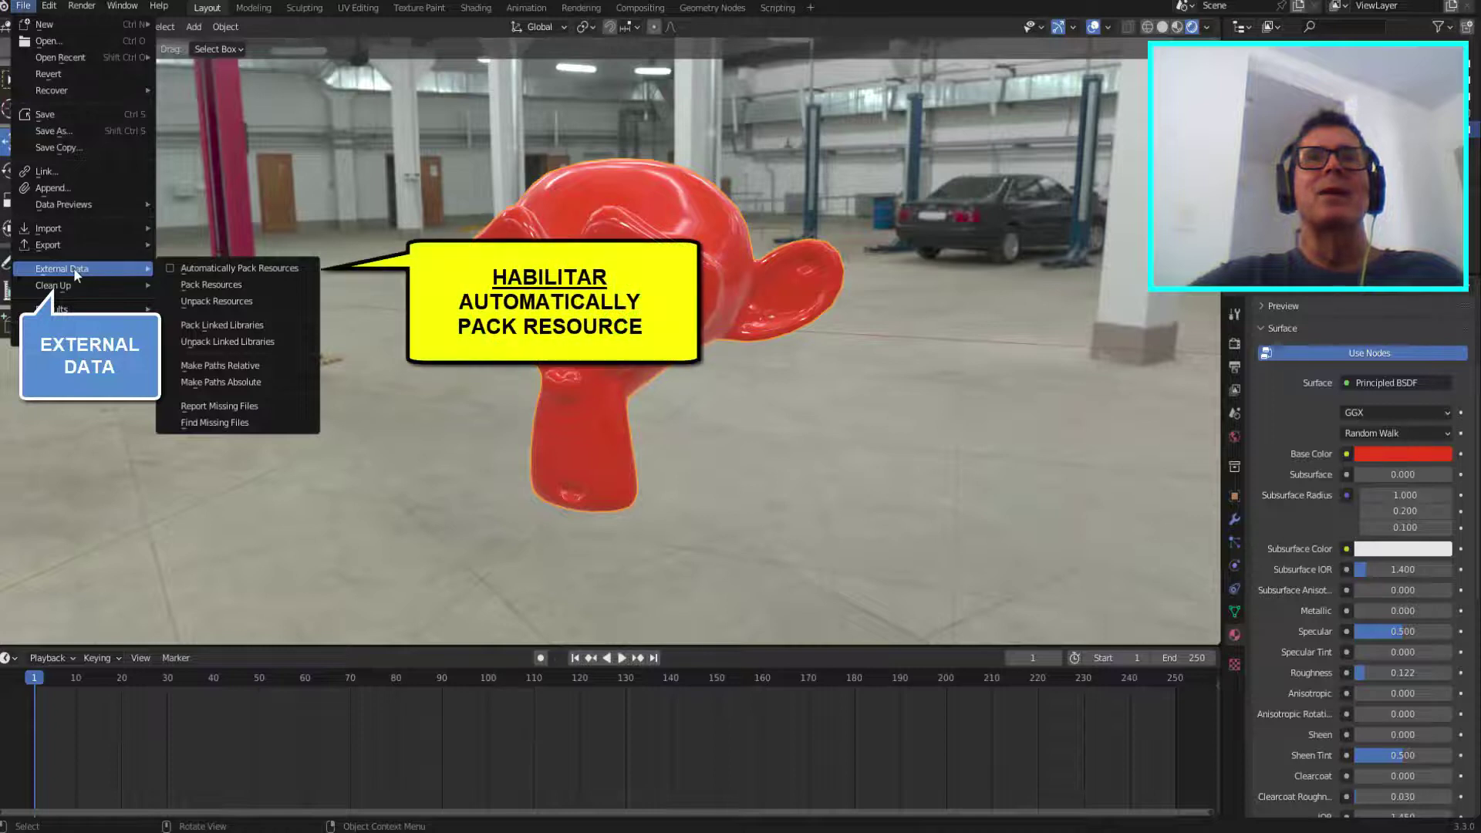
left_click(183, 268)
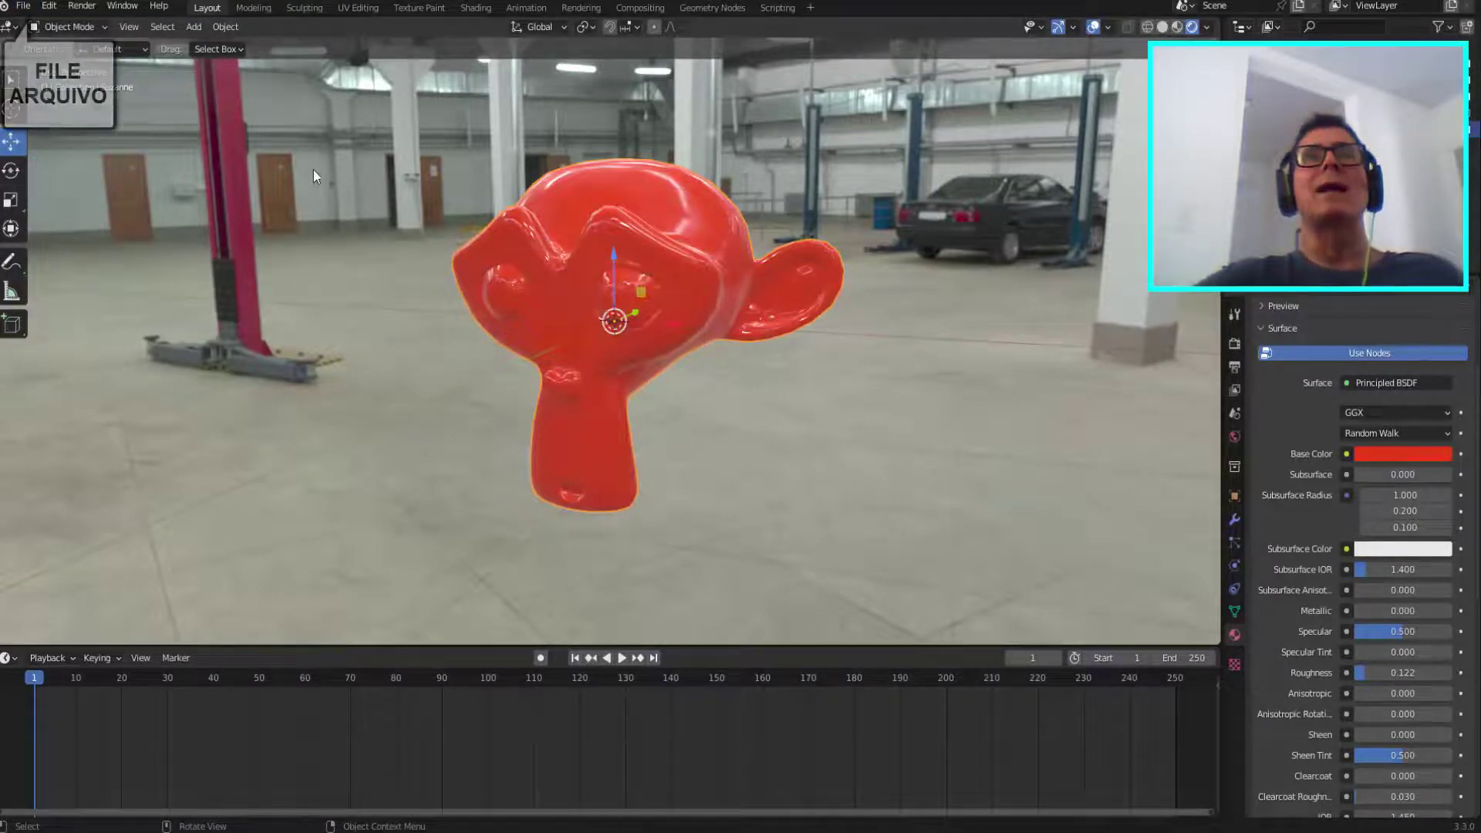
- Save the scene under the new name TESTE2.blend in the Downloads folder
left_click(23, 6)
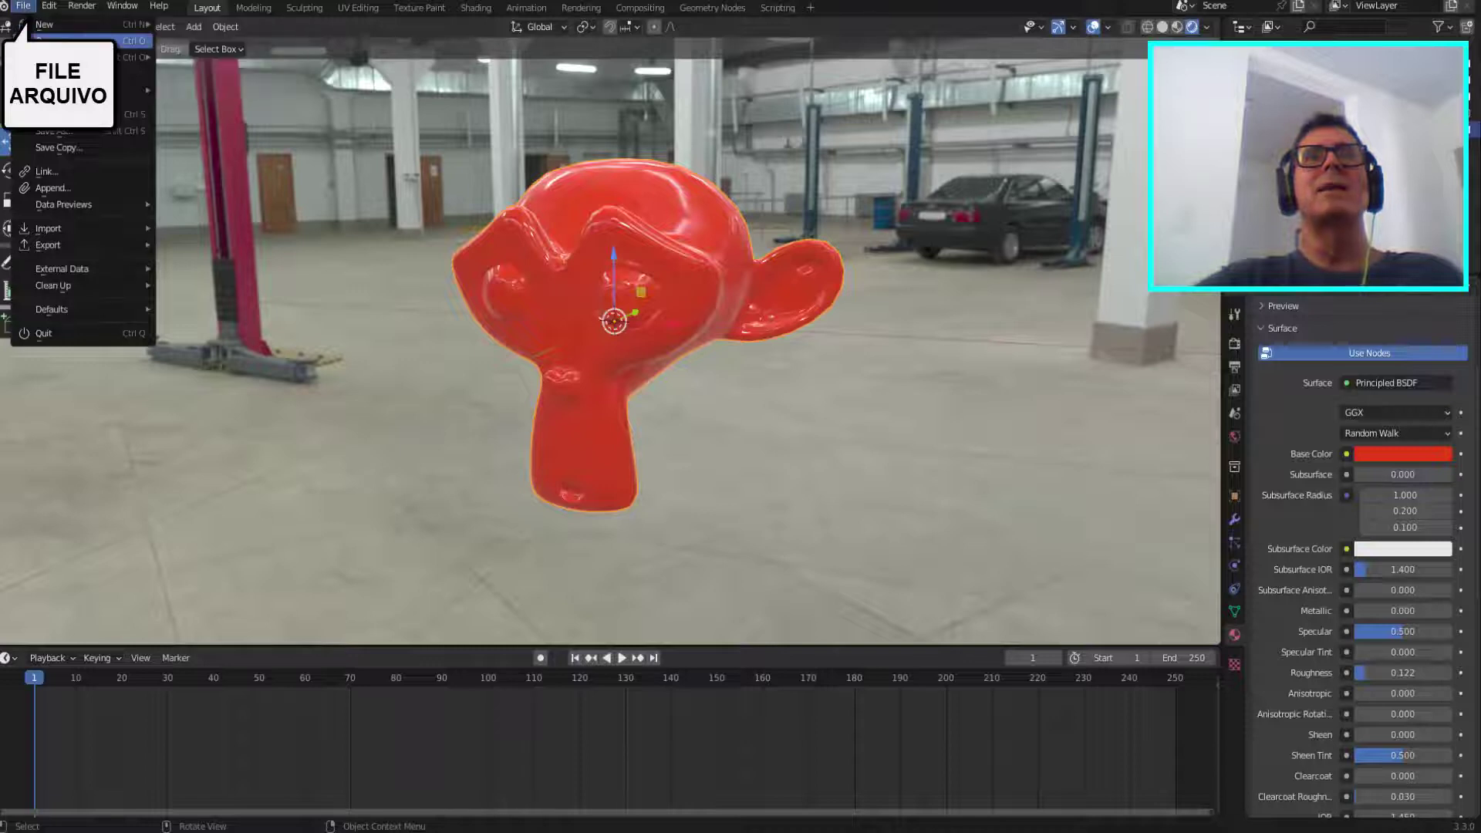
left_click(72, 131)
left_click(541, 647)
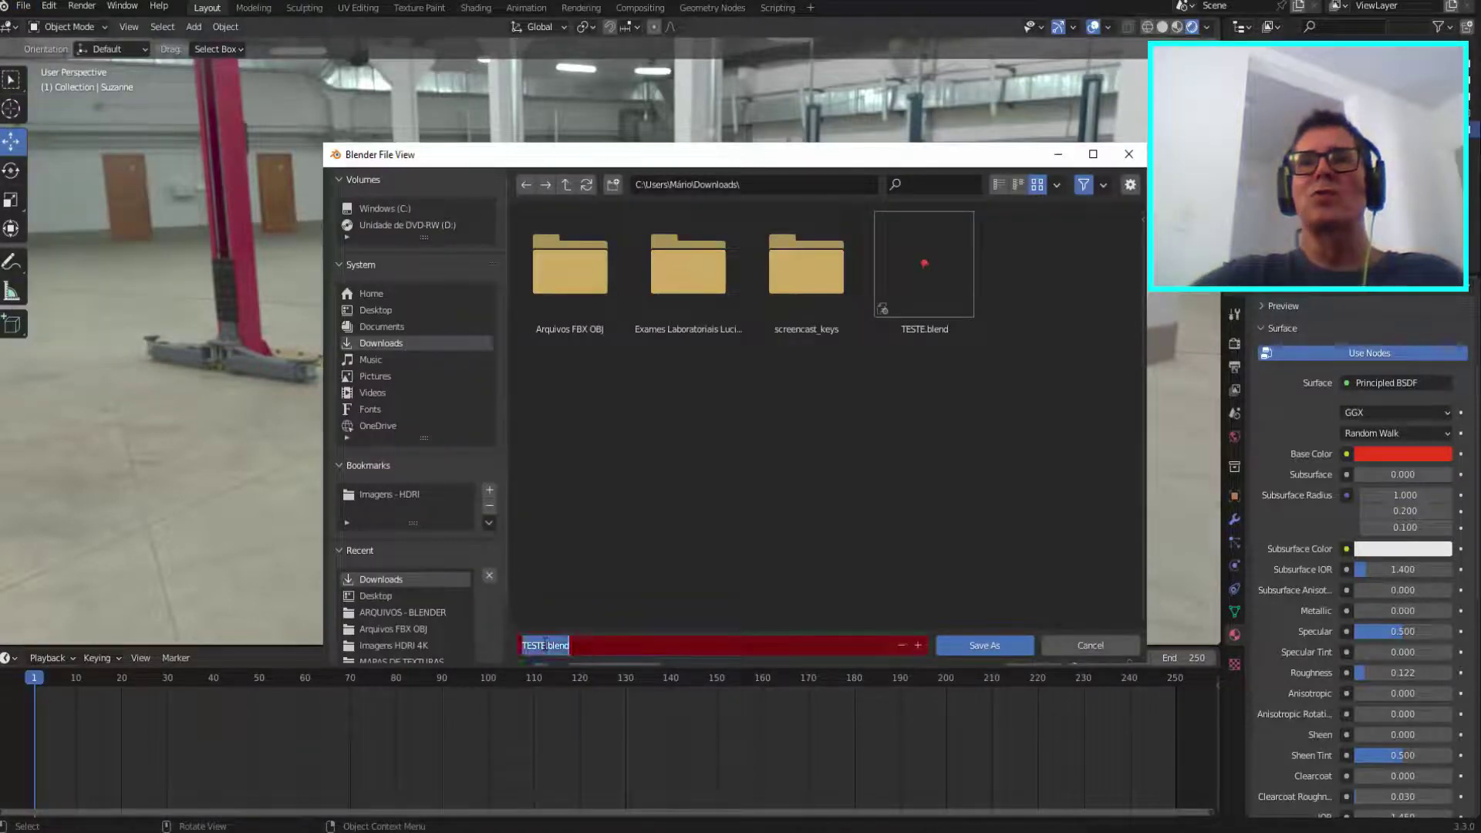
left_click(543, 645)
type("2")
left_click(973, 645)
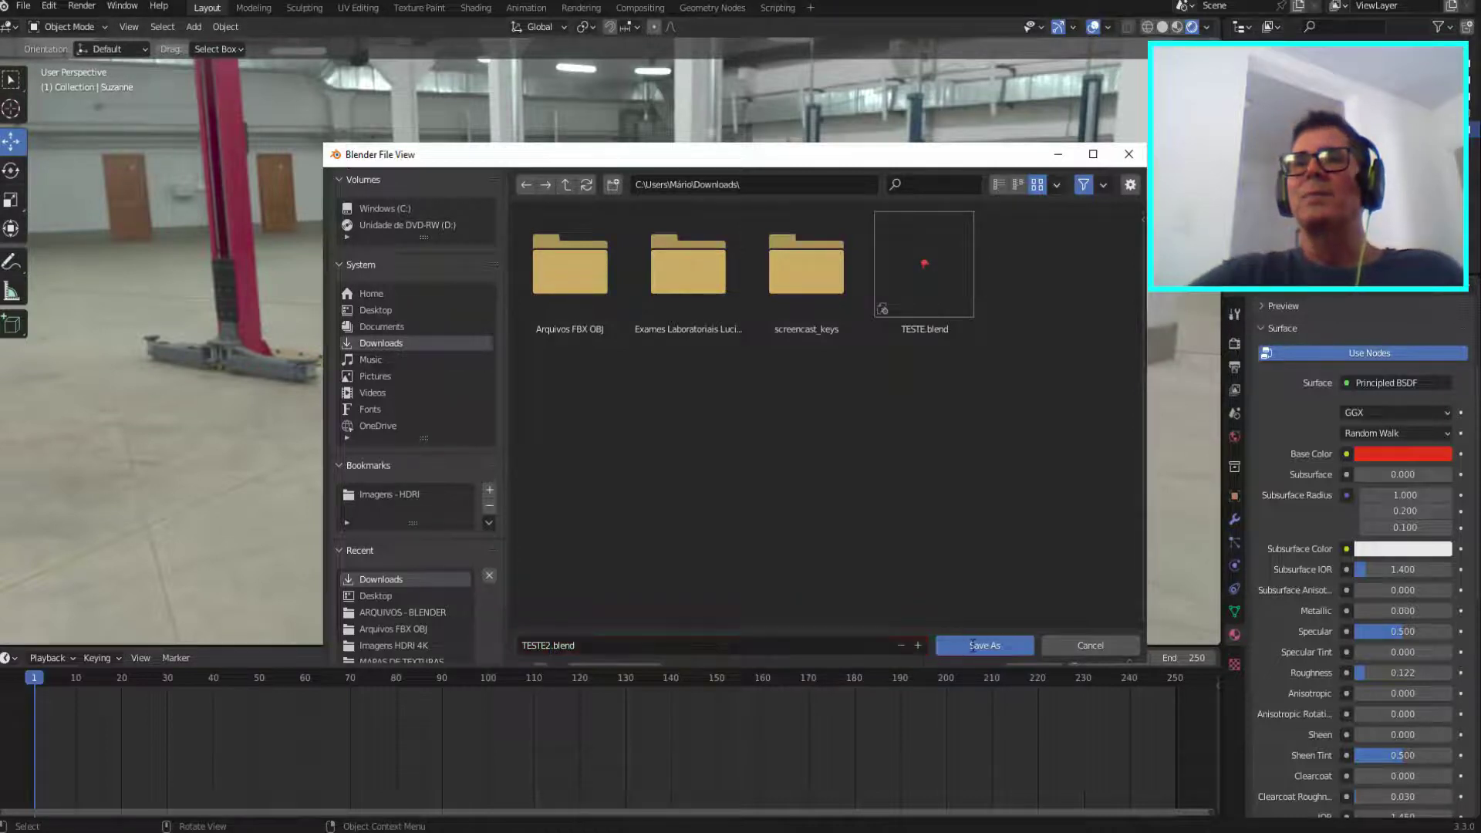
left_click(973, 645)
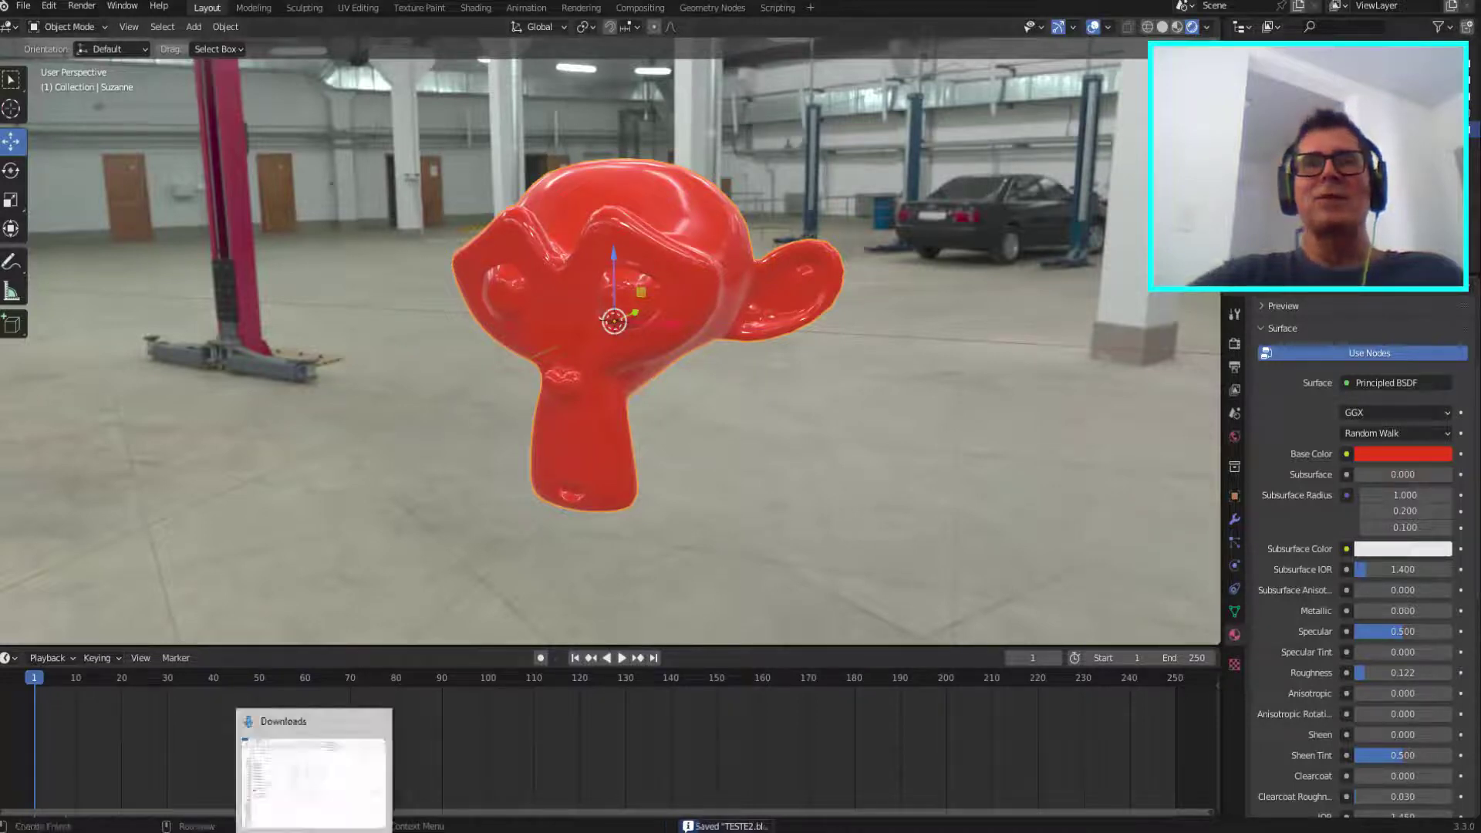
- Switch to the Downloads folder in File Explorer and delete autoshop_01_4k.hdr
left_click(364, 824)
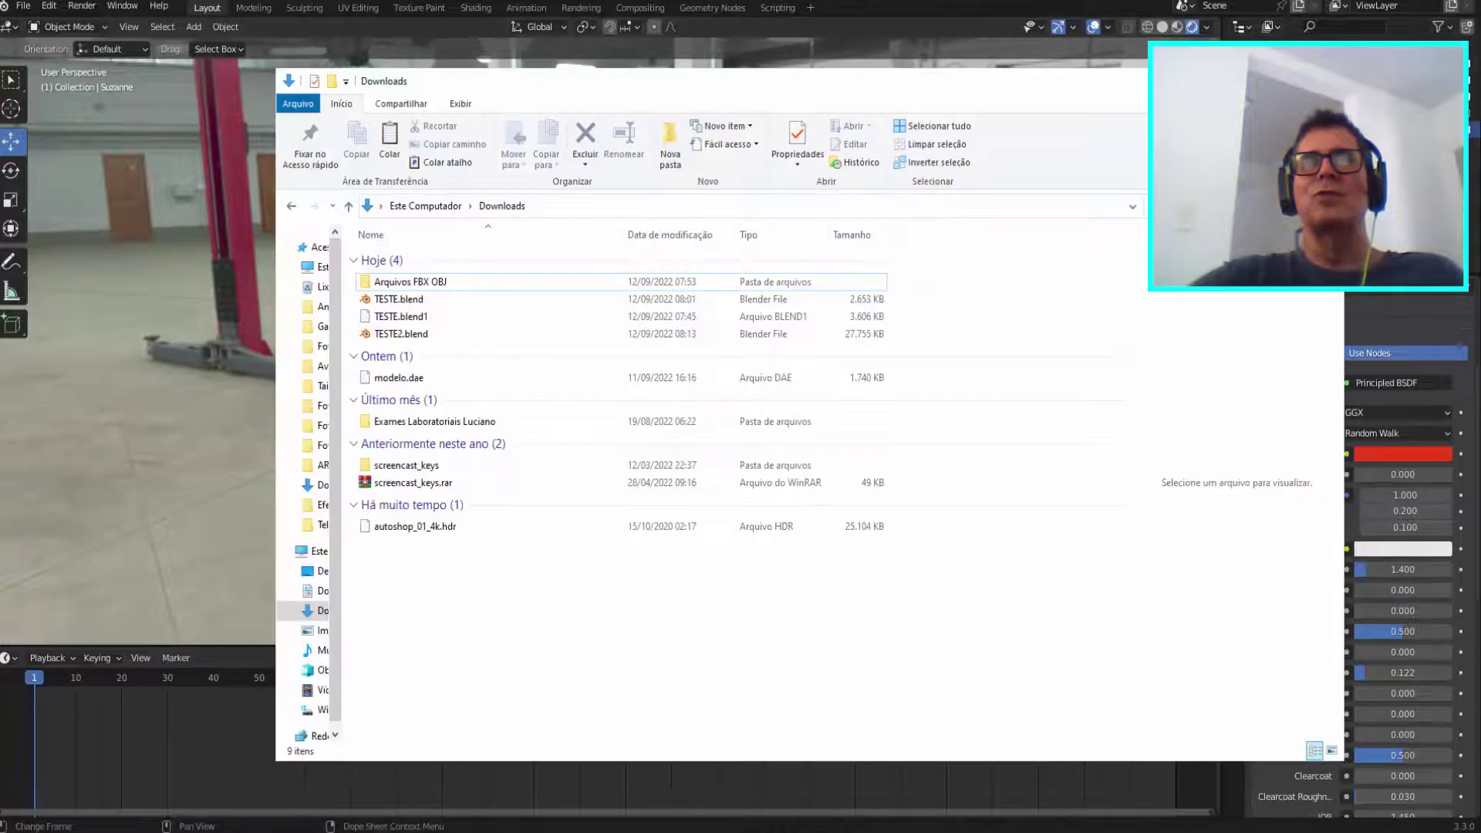
left_click(401, 531)
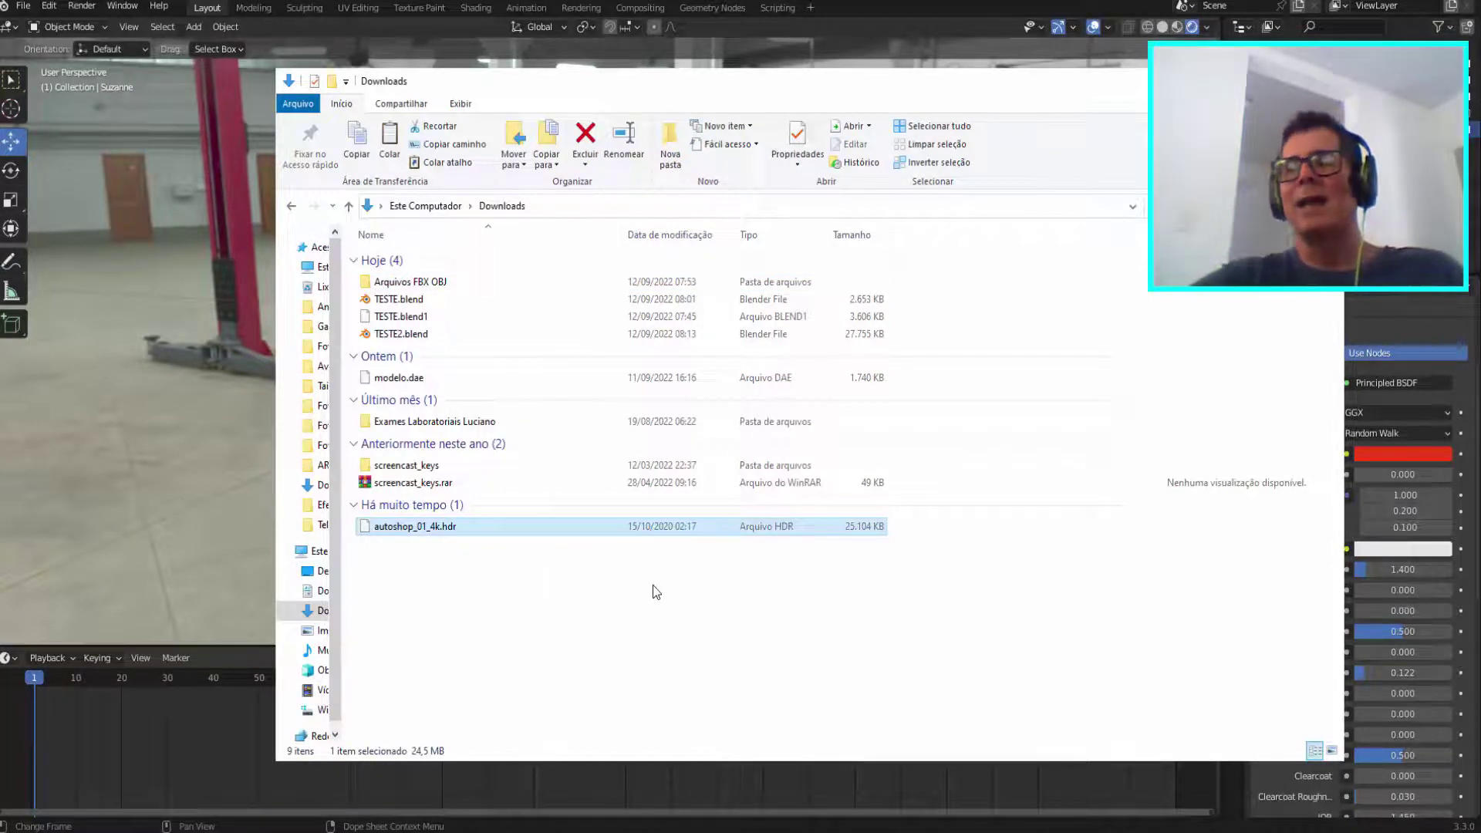
right_click(771, 525)
left_click(520, 467)
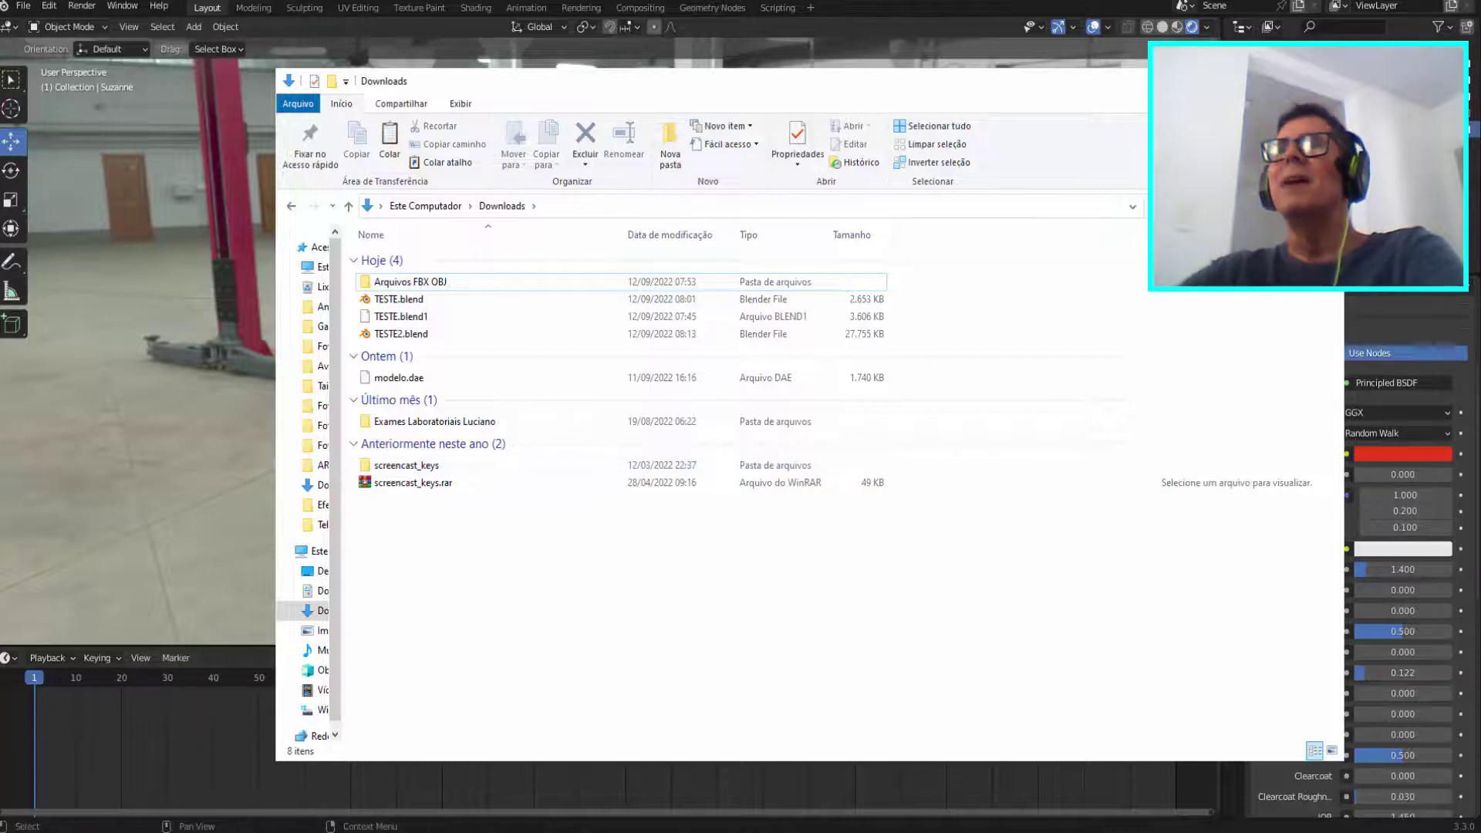
- Return to Blender, reopen TESTE2.blend from the recent files in a fresh session, and display it in rendered shading
key("alt+Tab")
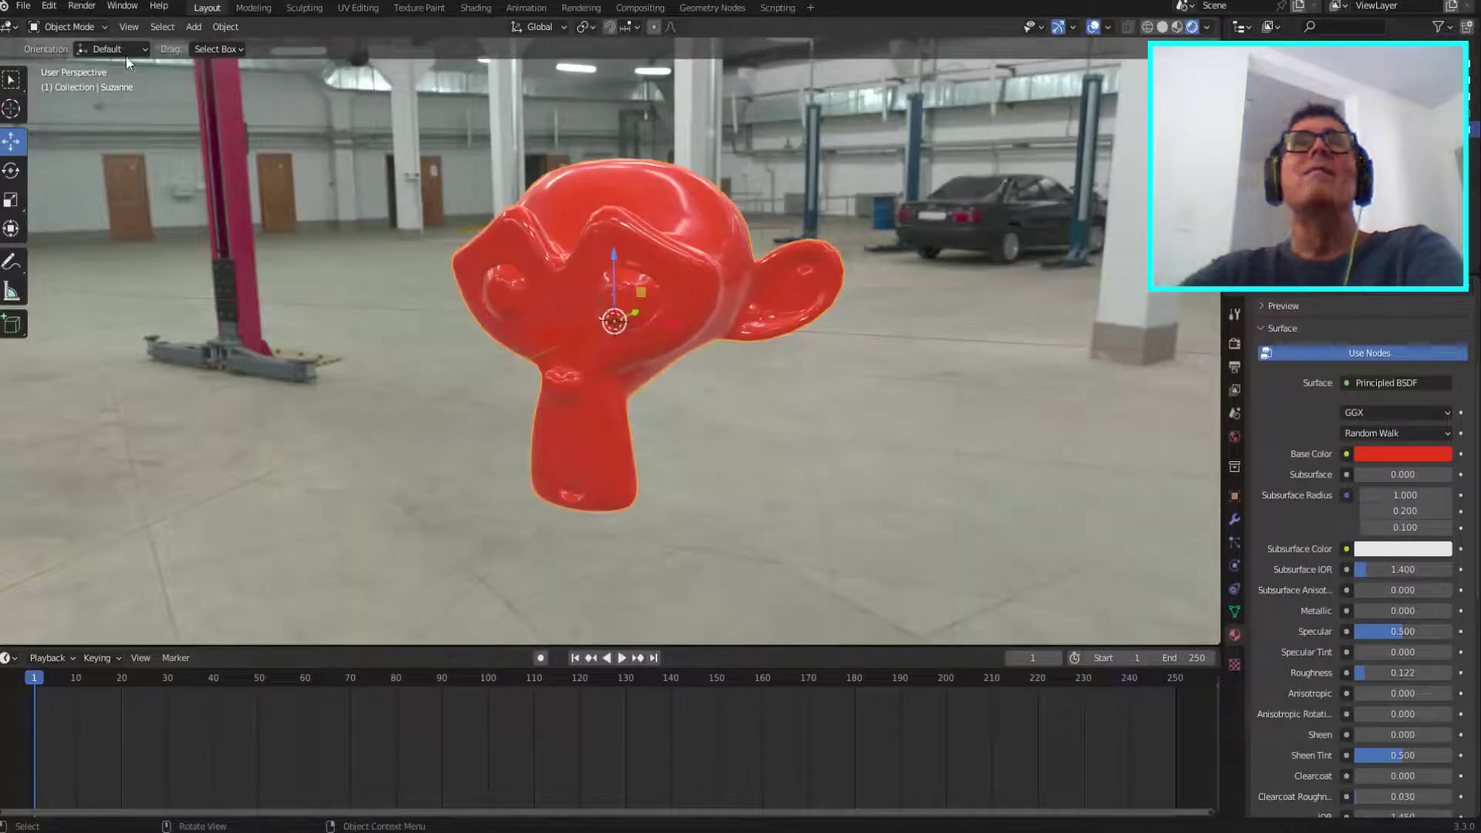
left_click(22, 7)
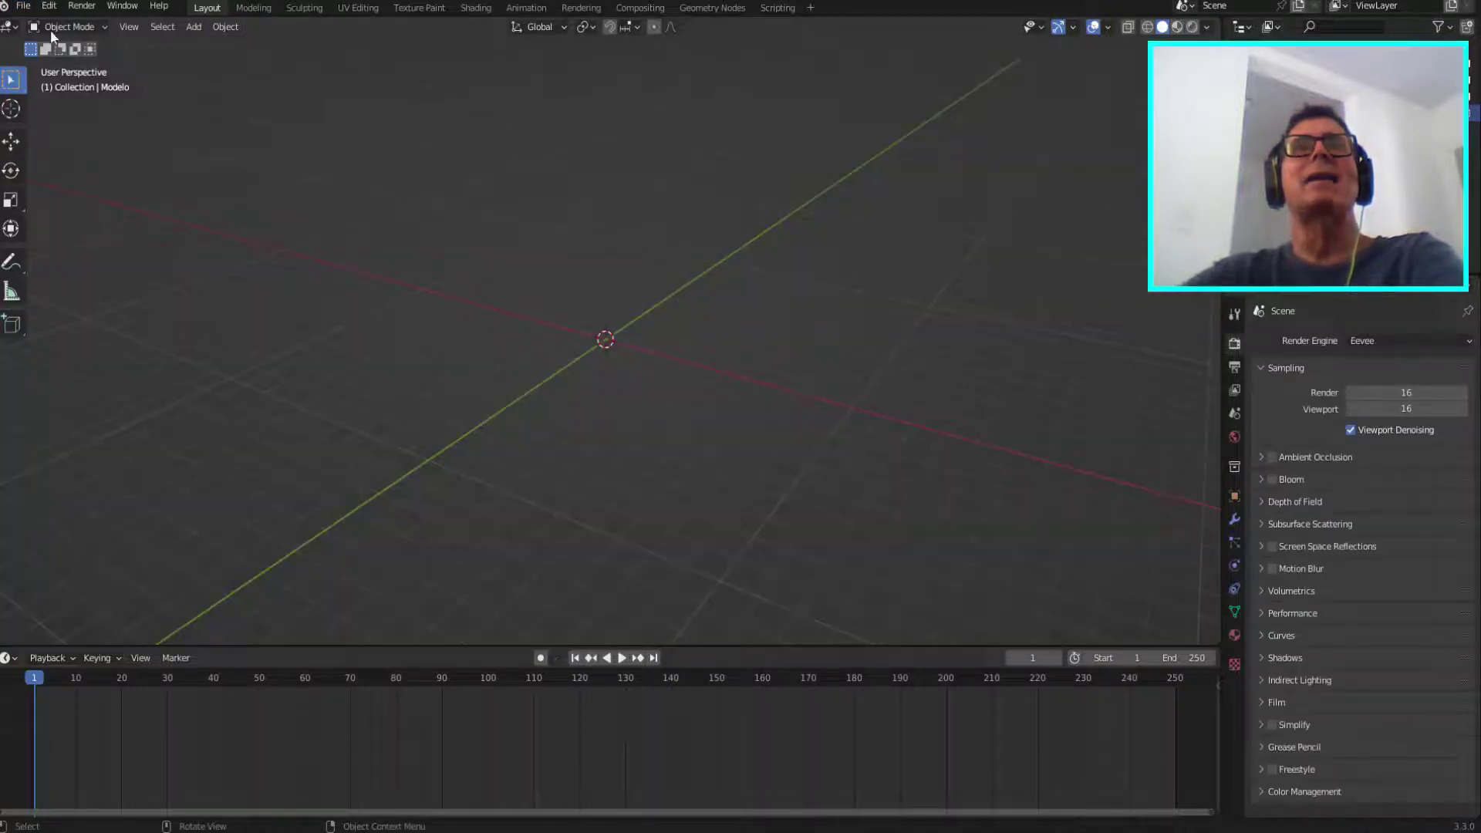
left_click(23, 5)
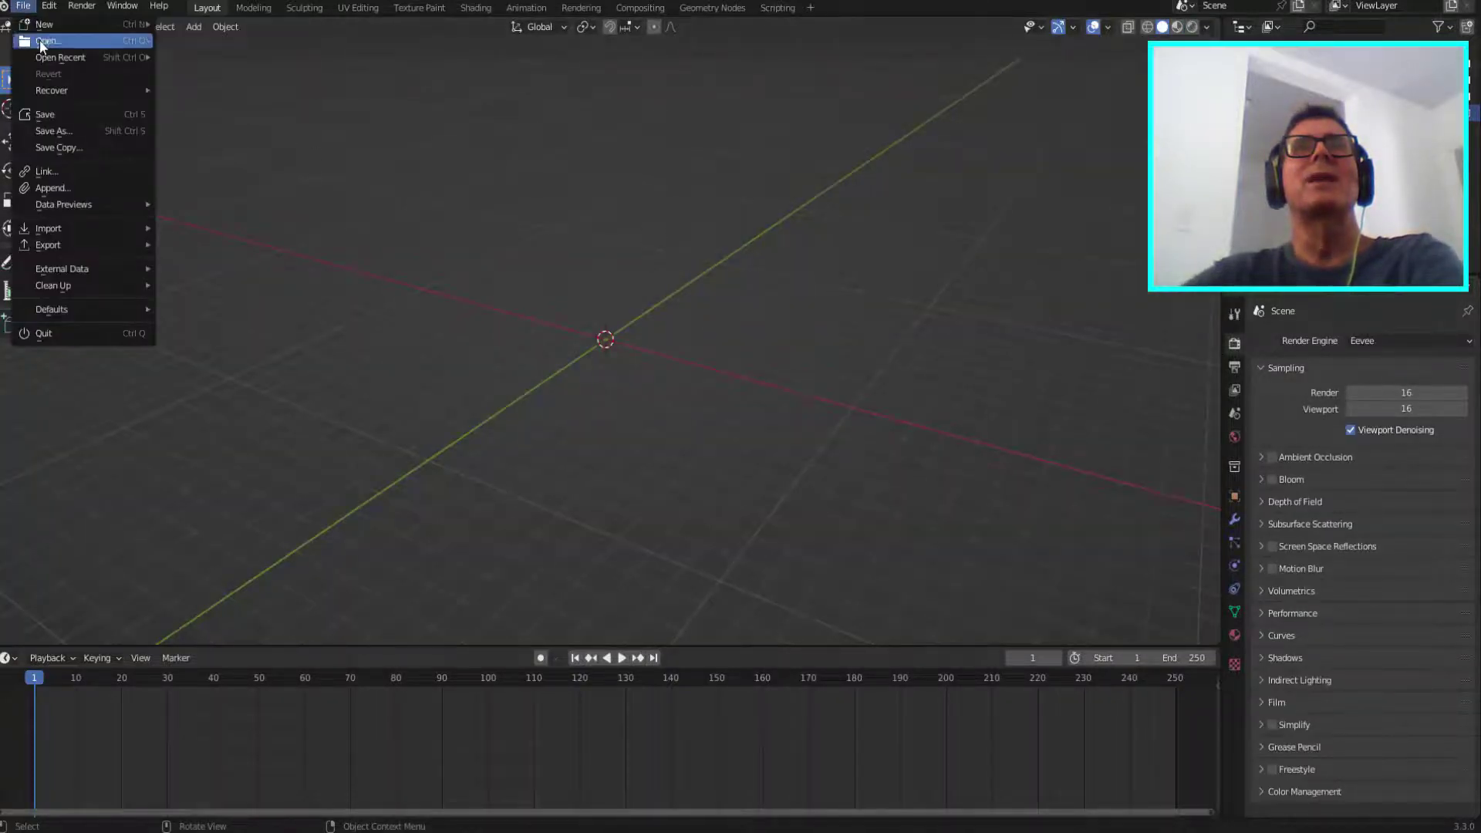
mouse_move(51, 59)
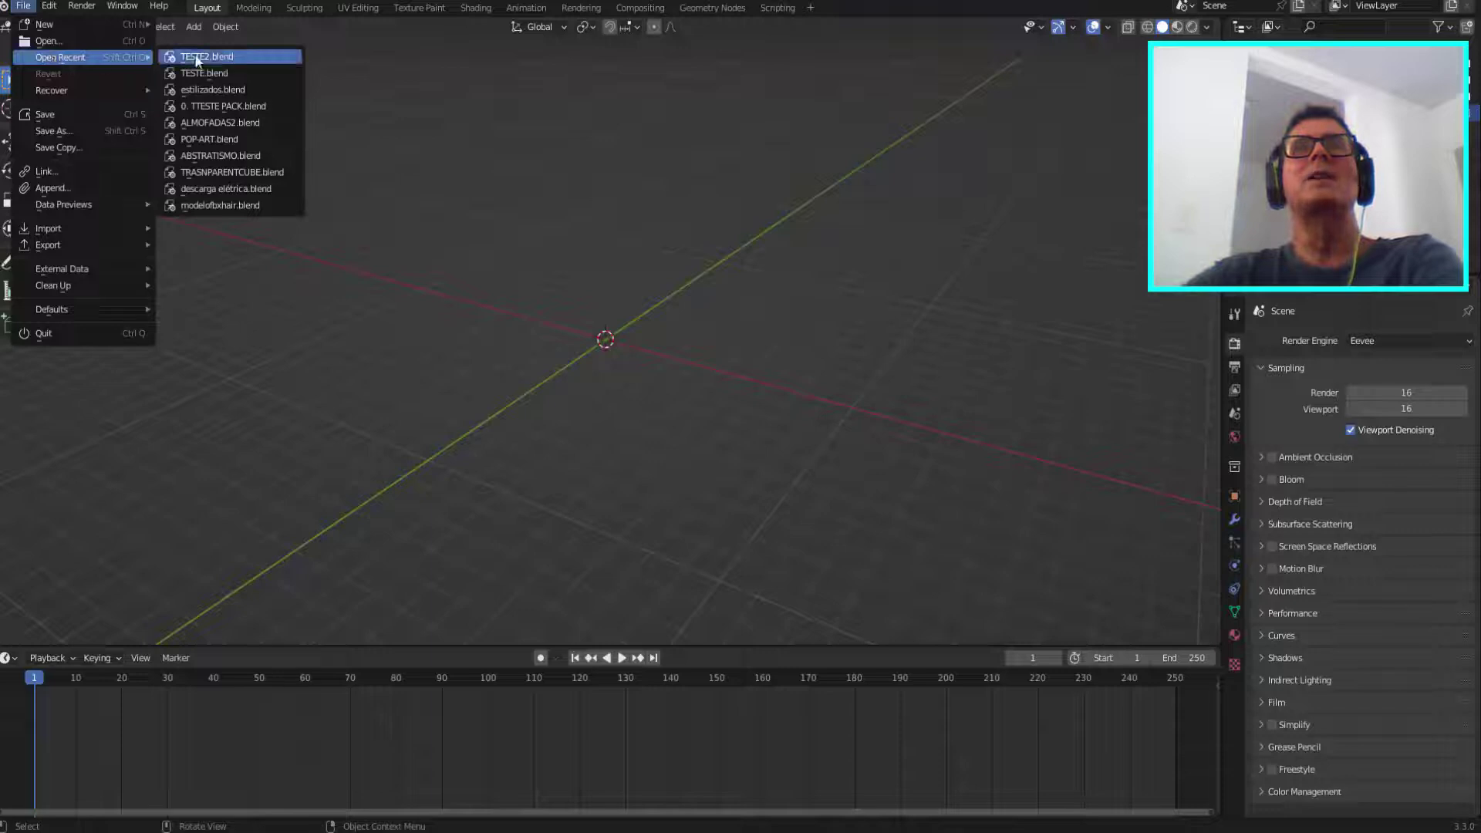
left_click(218, 59)
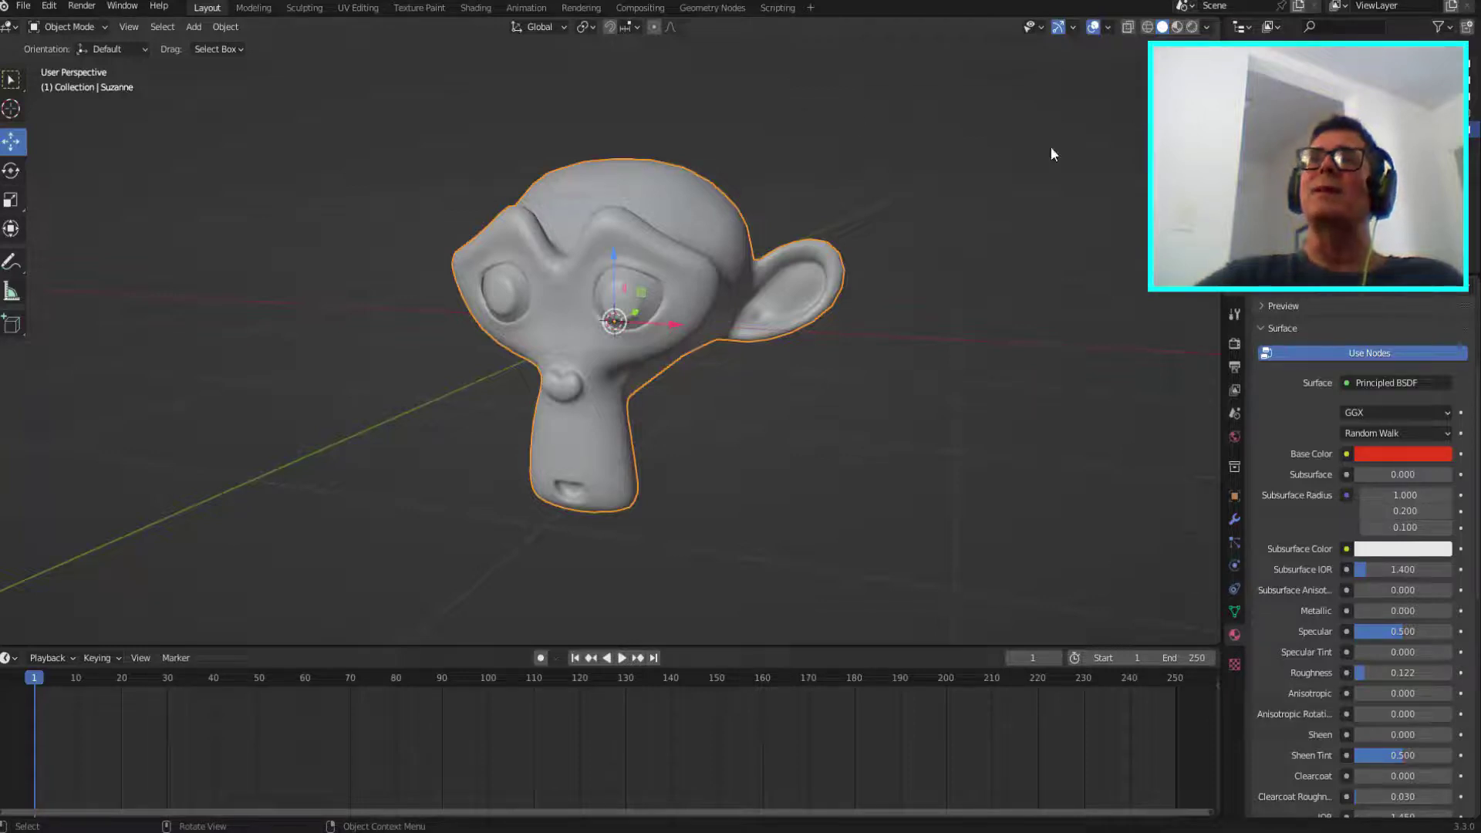
left_click(1192, 27)
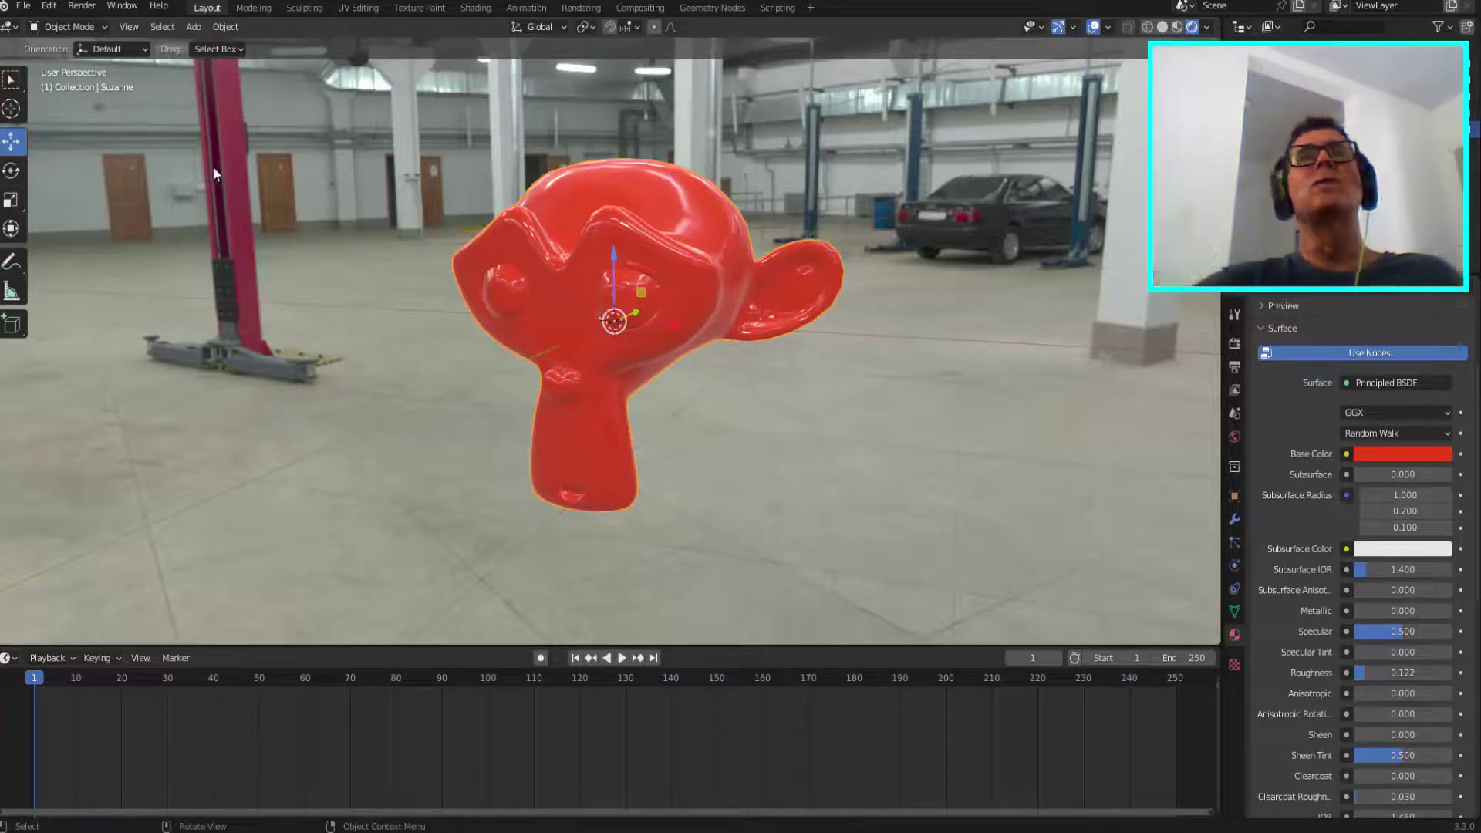
- Turn off Automatically Pack Resources for the external data of TESTE2.blend
left_click(23, 6)
mouse_move(44, 273)
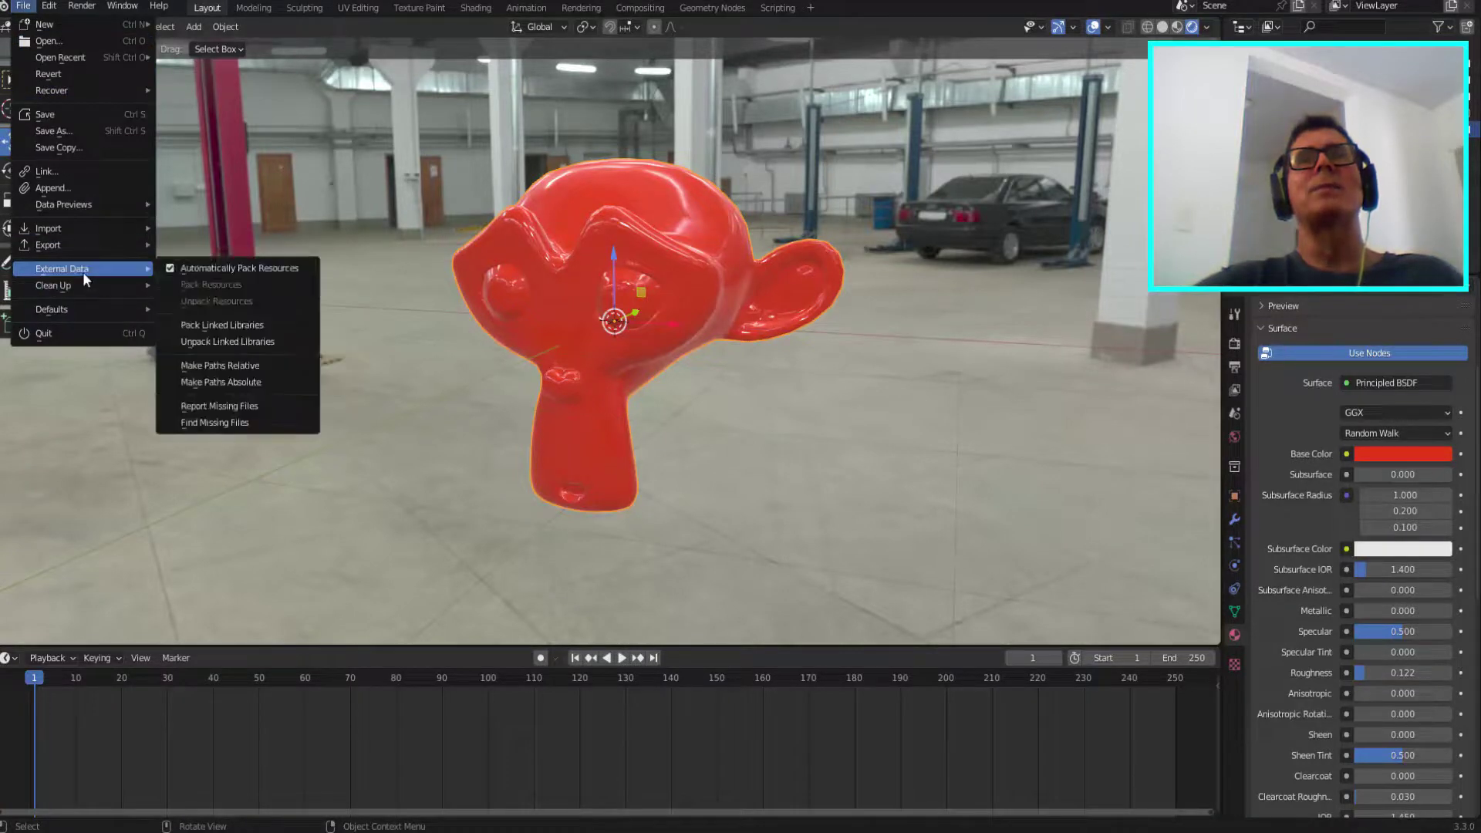
left_click(192, 270)
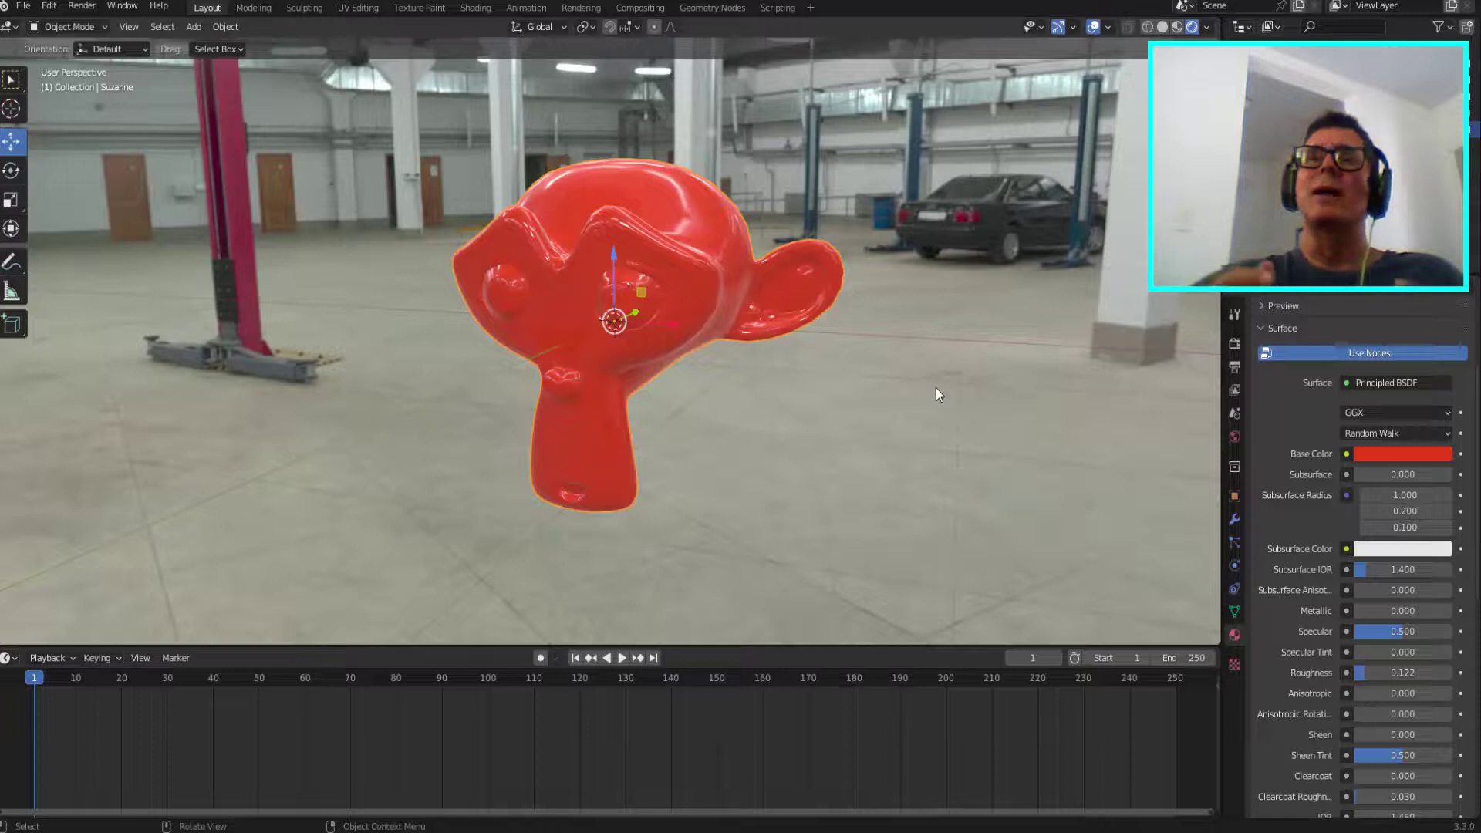